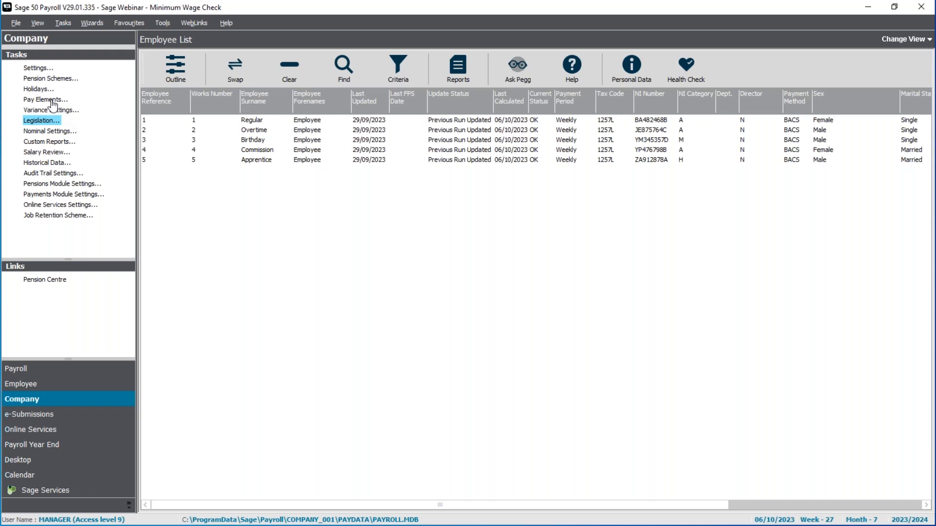
Examine the minimum/living wage settings of the Basic and Overtime 1.5x payments in the company's pay elements.
click(49, 99)
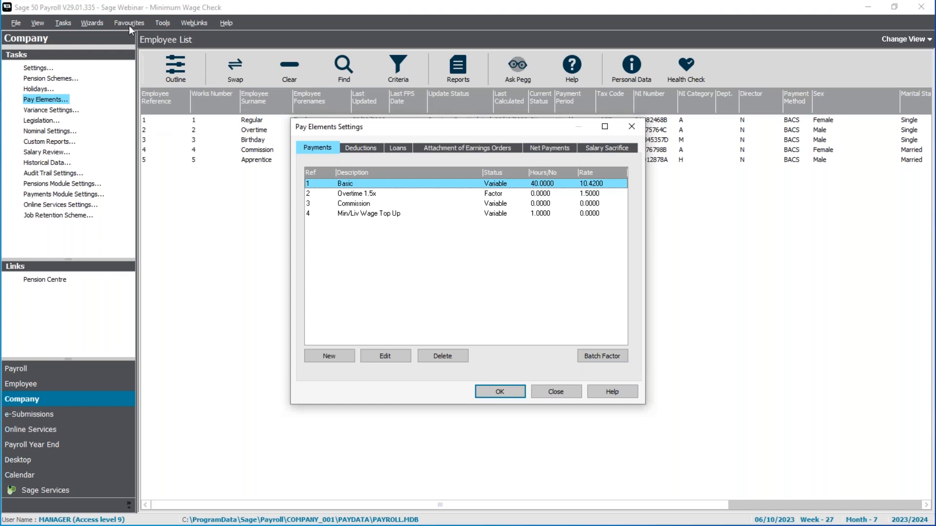
click(384, 358)
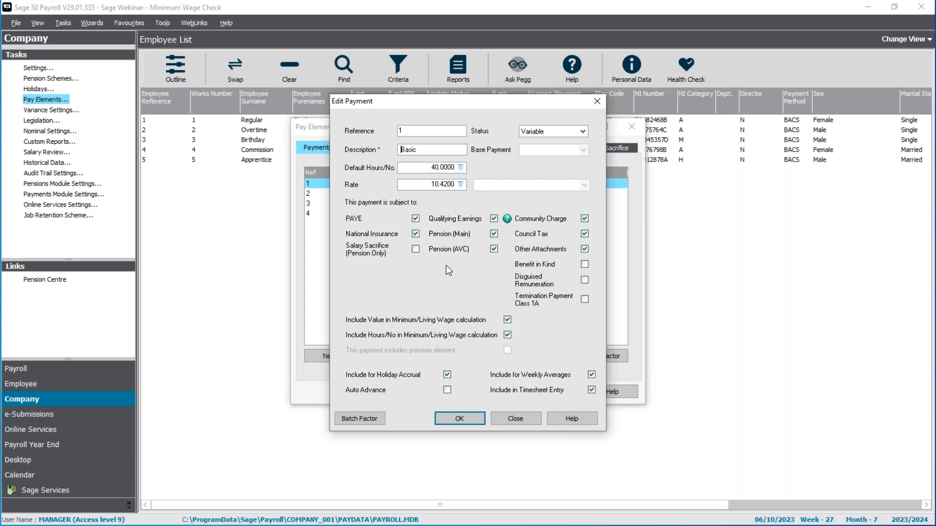
click(466, 420)
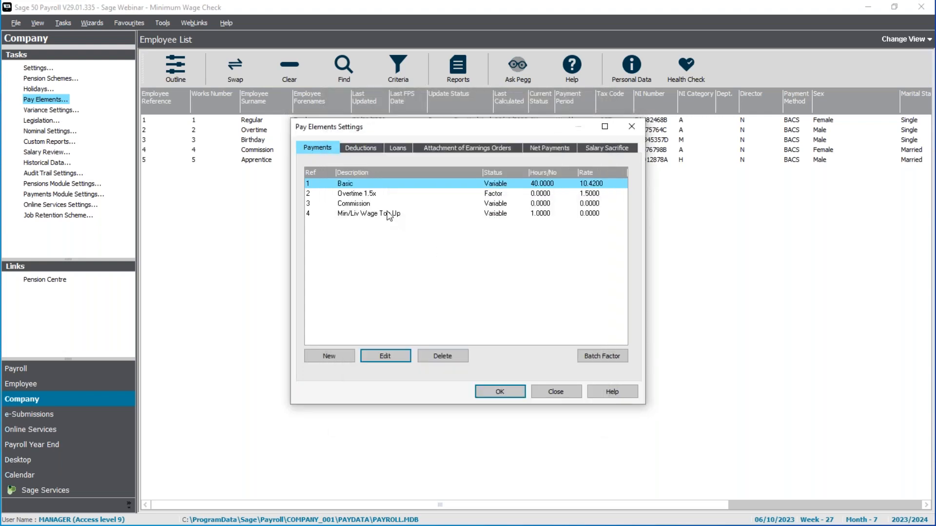
click(390, 195)
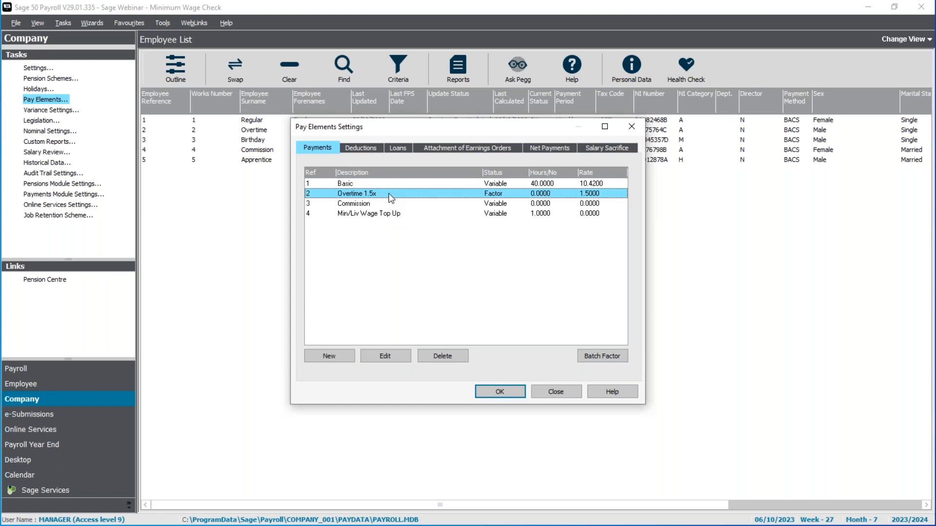
click(385, 356)
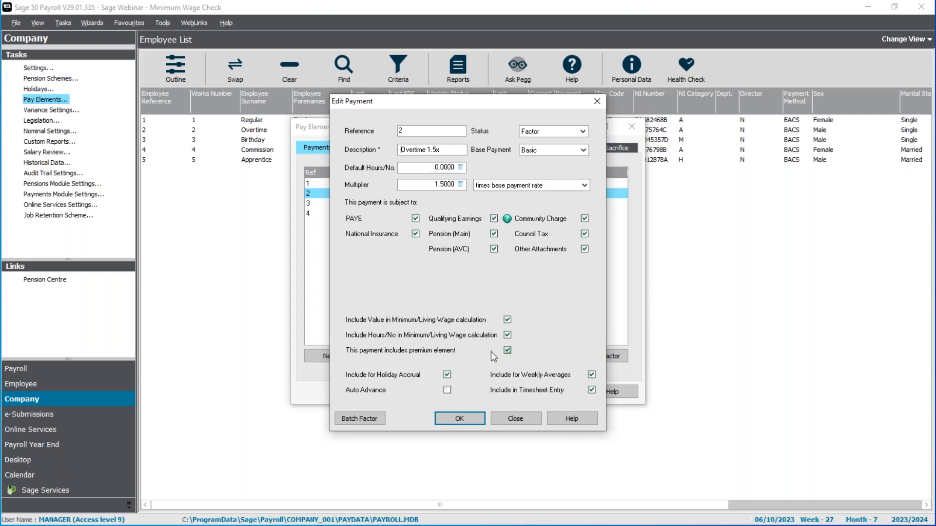
click(459, 420)
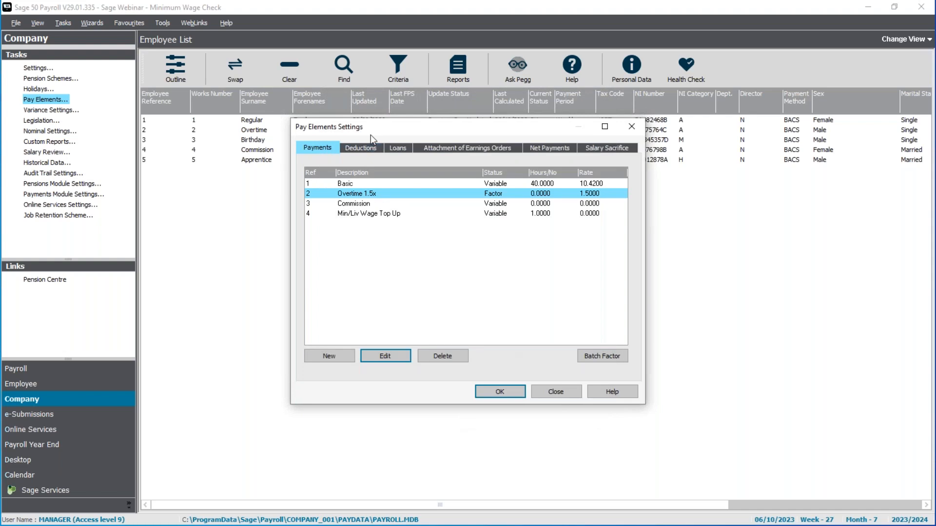
Examine the minimum/living wage settings of the Commission and Min/Liv Wage Top Up payments.
click(352, 204)
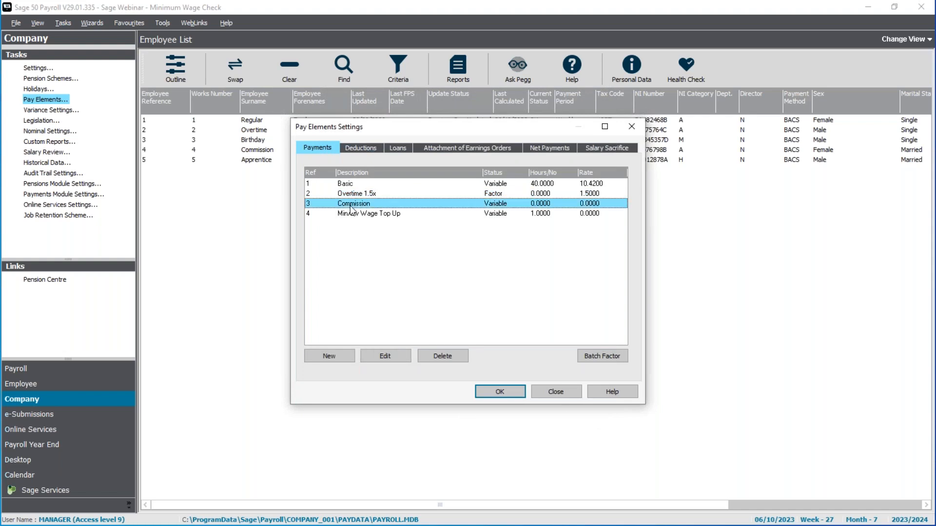
double_click(351, 205)
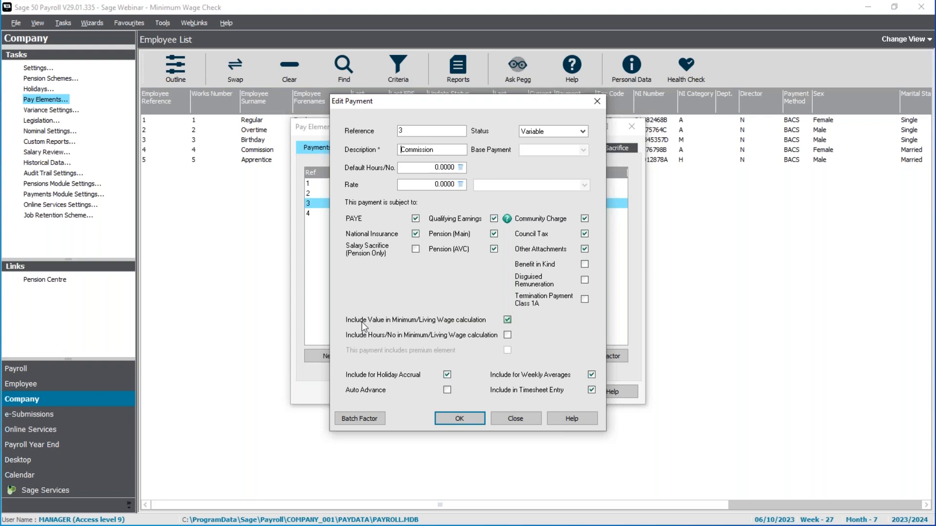
click(458, 418)
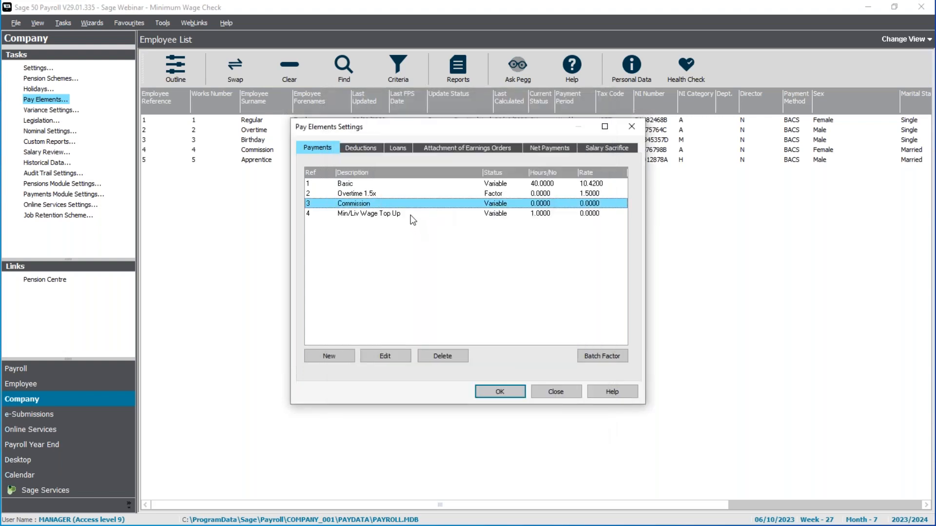
double_click(412, 216)
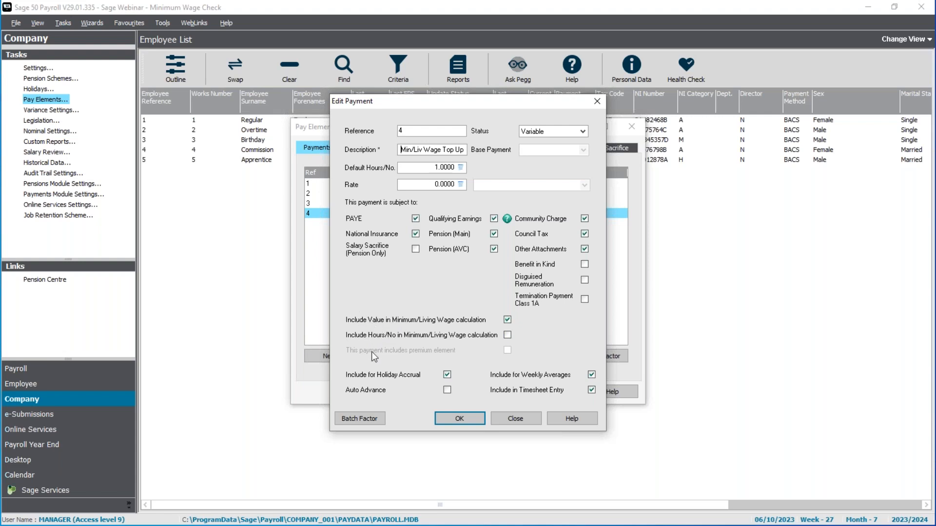
click(465, 421)
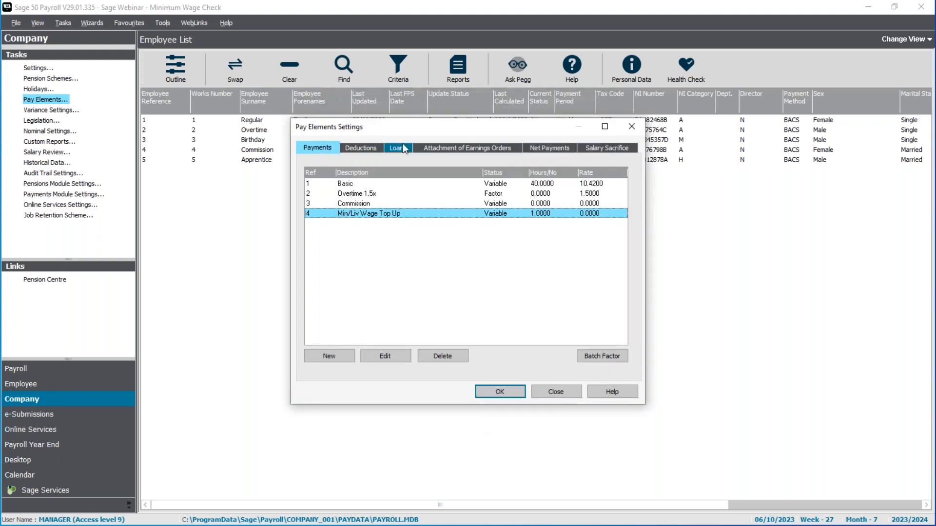
Check the minimum/living wage options offered for a new deduction without creating one, and close the pay elements settings.
click(367, 149)
click(327, 355)
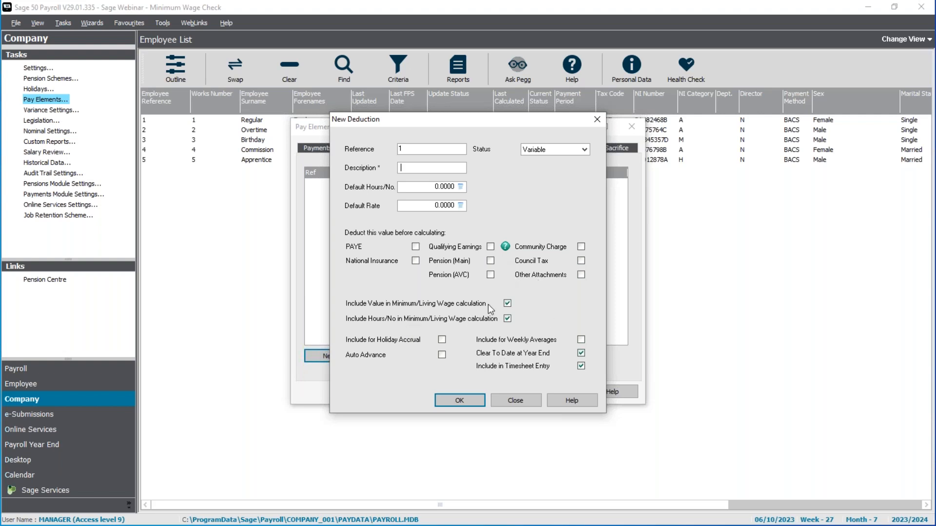
click(523, 406)
click(463, 308)
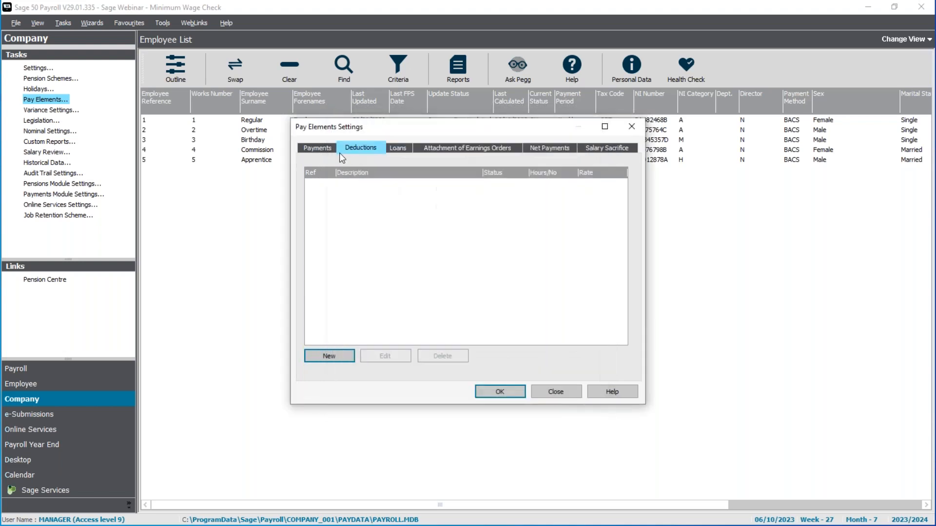
click(331, 148)
click(502, 392)
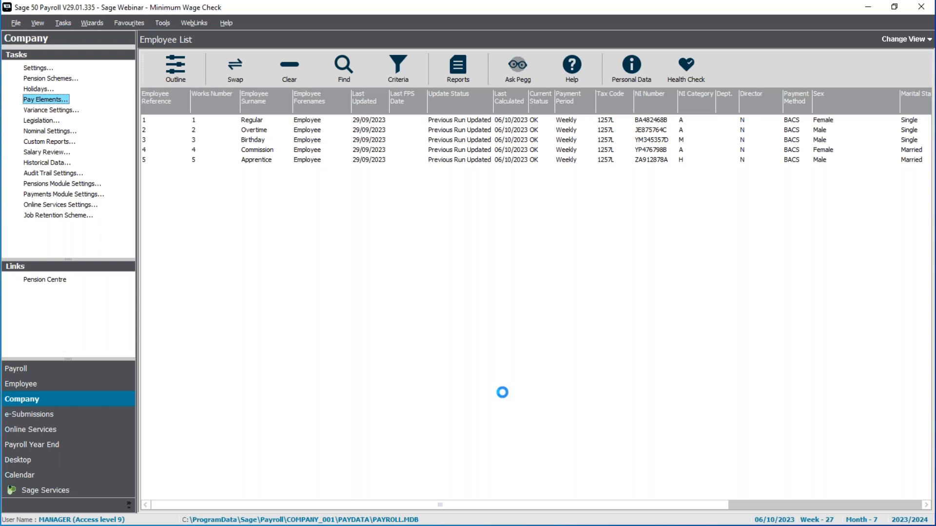
Preview the Payment Types report from the company reports.
click(461, 76)
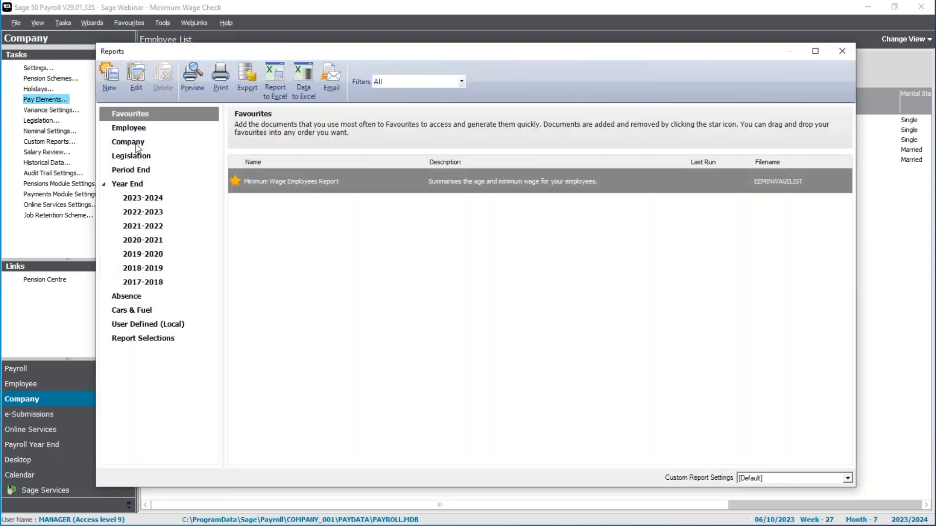
click(128, 144)
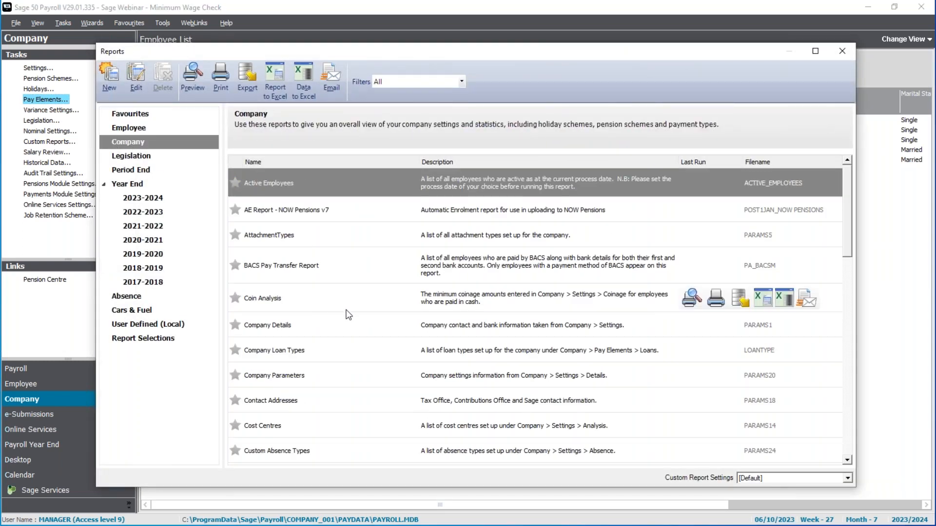
scroll(347, 257, down, 6)
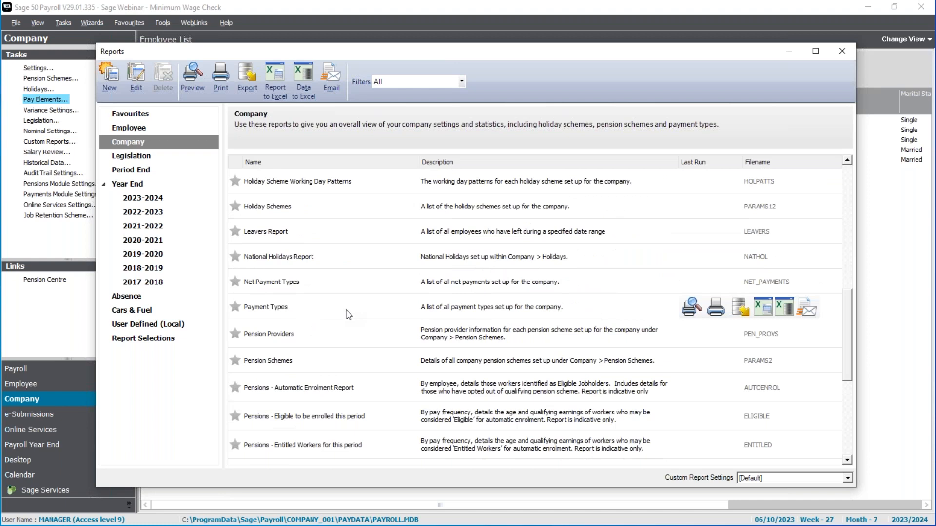
click(280, 313)
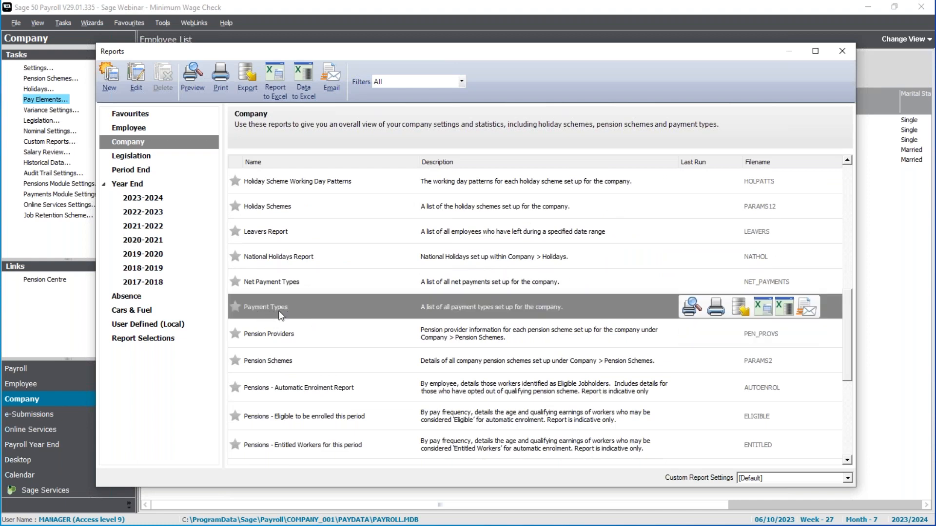
double_click(280, 315)
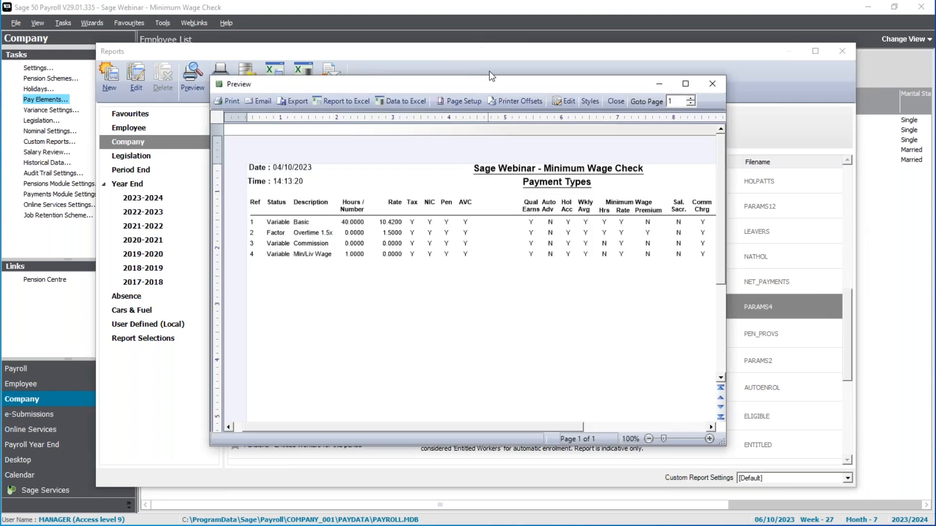
Enlarge the Payment Types preview to 120%, examine its Minimum Wage columns, and close the report and the reports list.
double_click(492, 85)
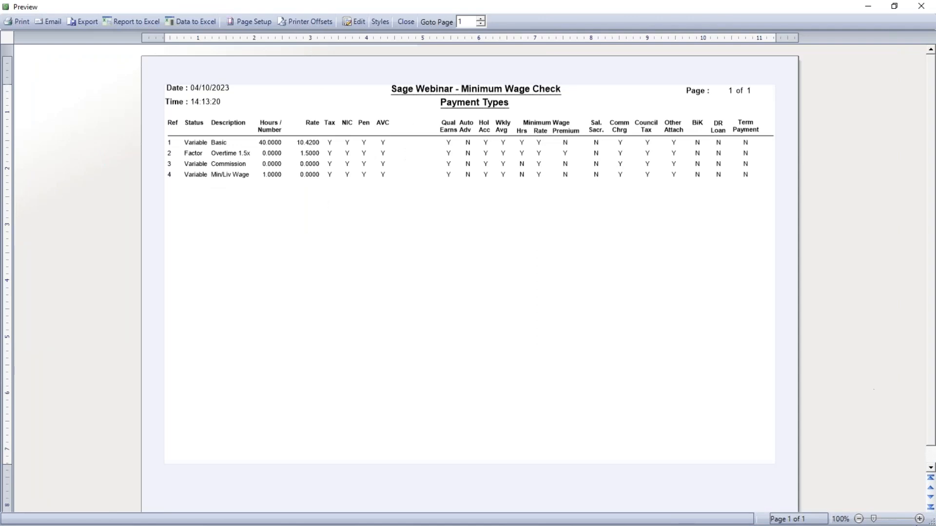
click(916, 518)
click(916, 518)
click(916, 518)
click(917, 518)
click(916, 518)
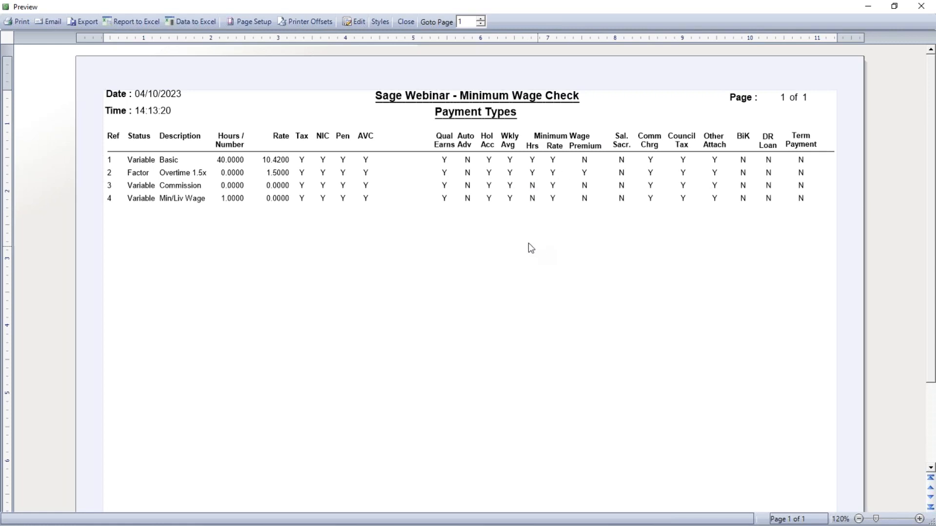
click(404, 22)
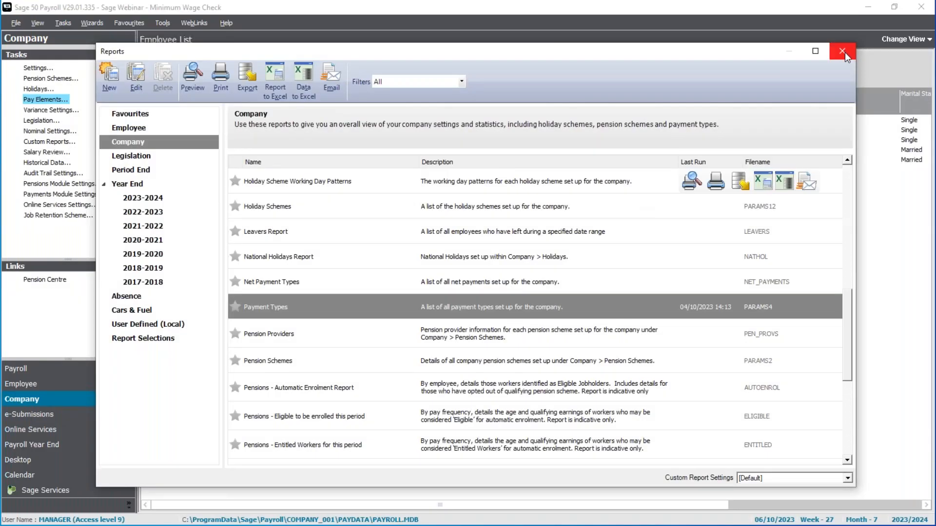
click(844, 52)
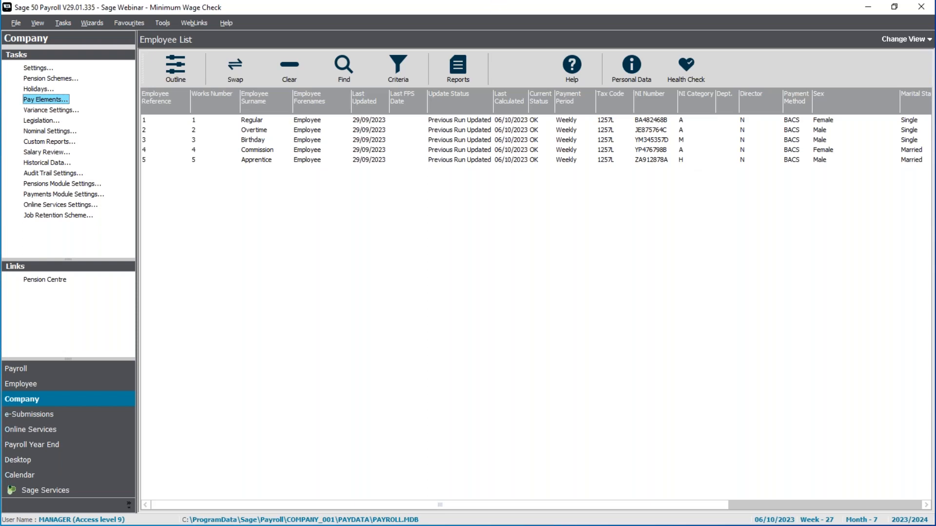
Enable Apply Minimum/Living Wage Check in the pay elements of employee reference 1, and save the employee record.
click(274, 122)
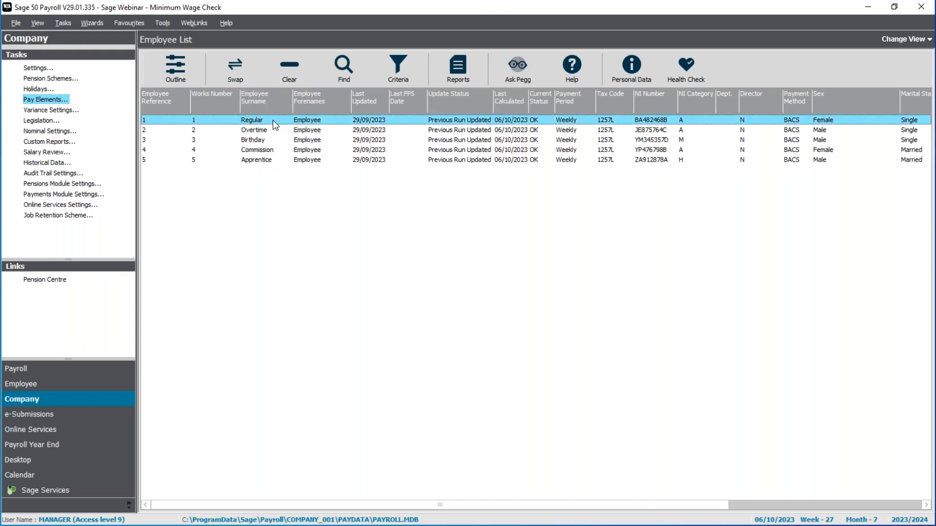
double_click(274, 123)
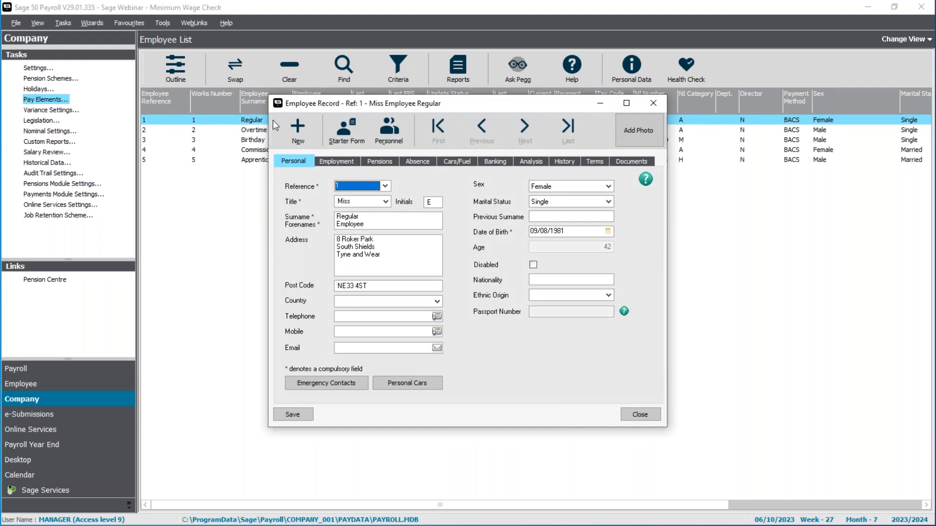
click(333, 163)
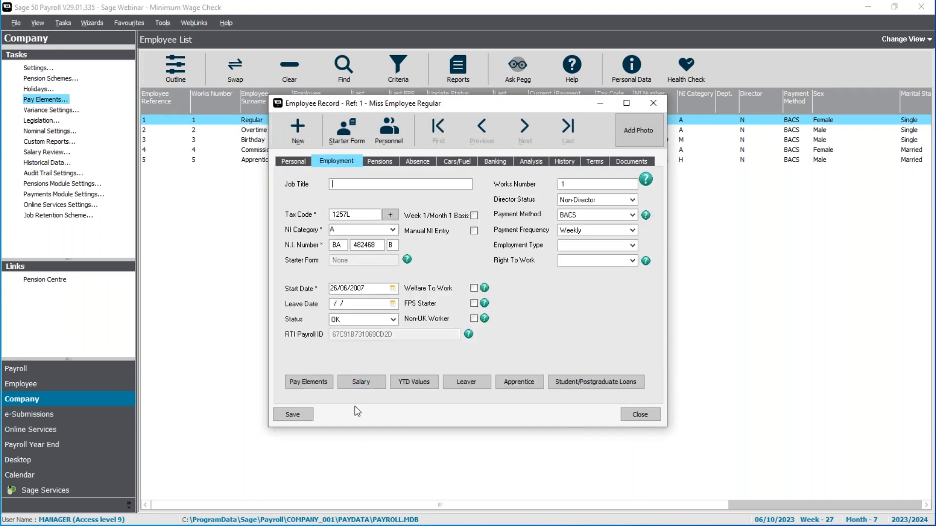
click(315, 384)
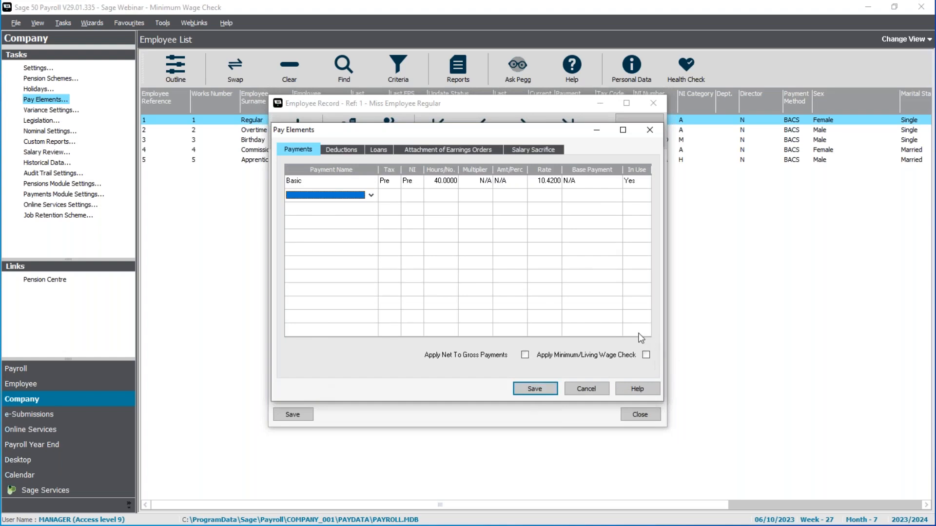
click(645, 355)
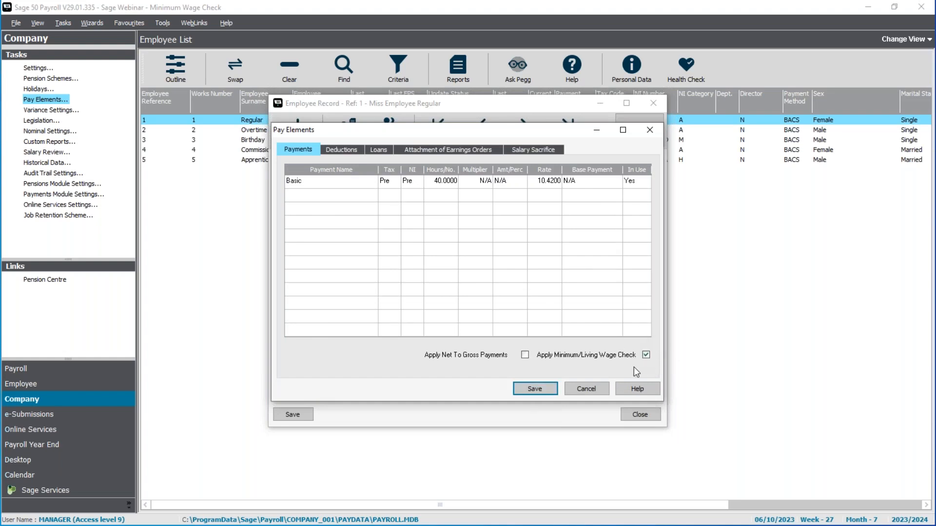
click(525, 388)
click(309, 416)
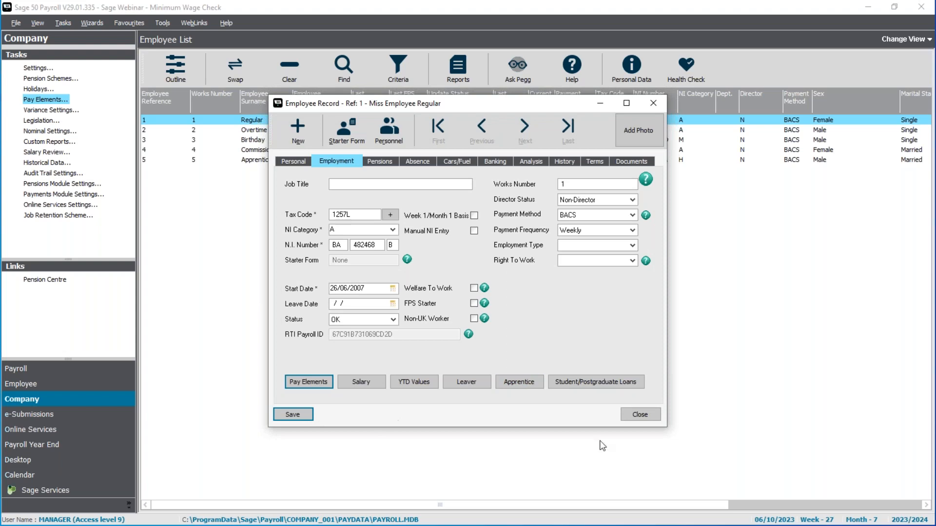
click(640, 415)
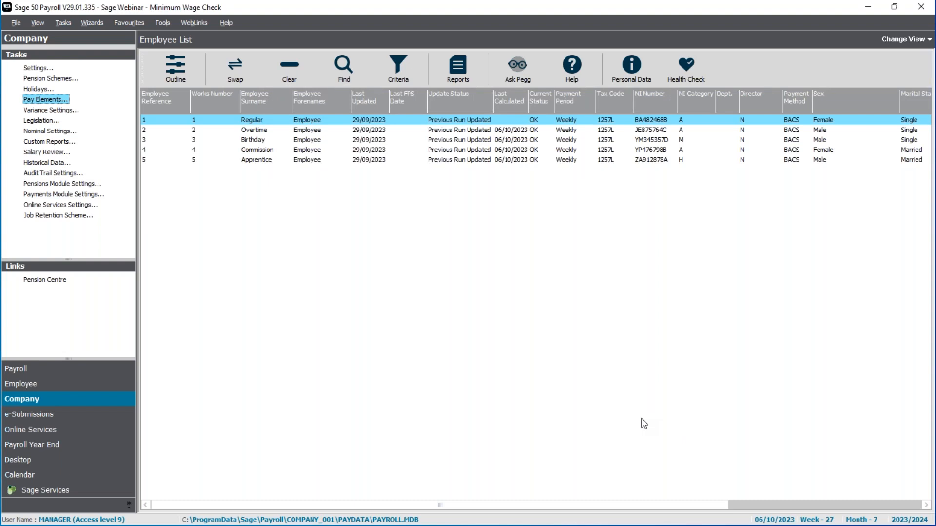
Set the Apply Minimum/Living Wage Flag through the global payment changes for employee references 2 to 5.
click(235, 68)
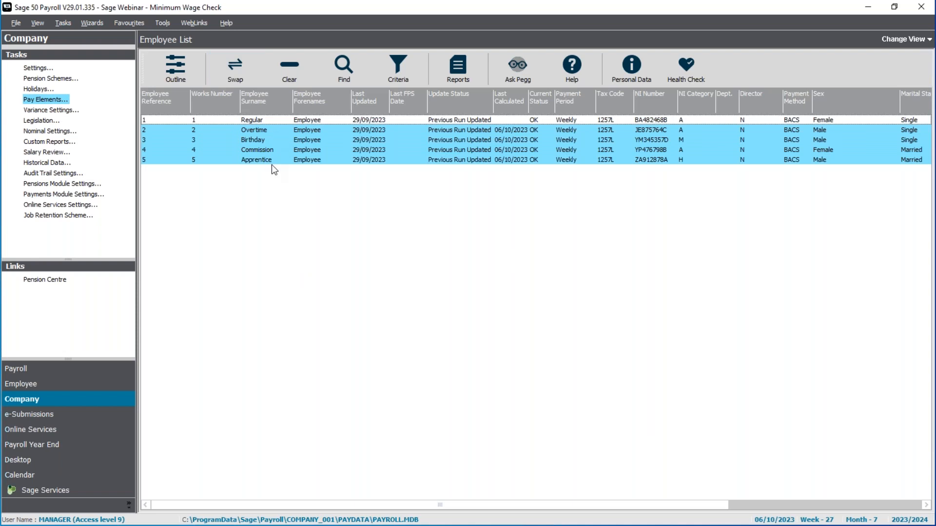
click(57, 27)
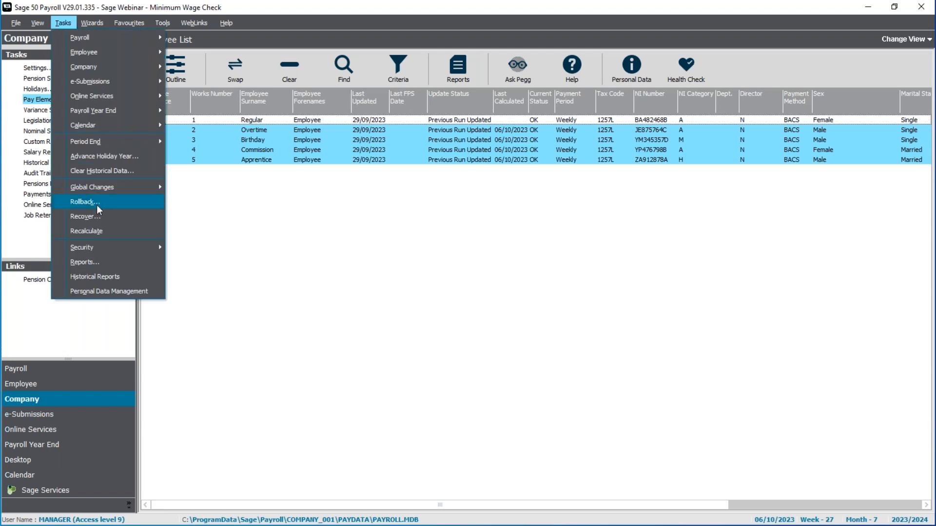
mouse_move(109, 184)
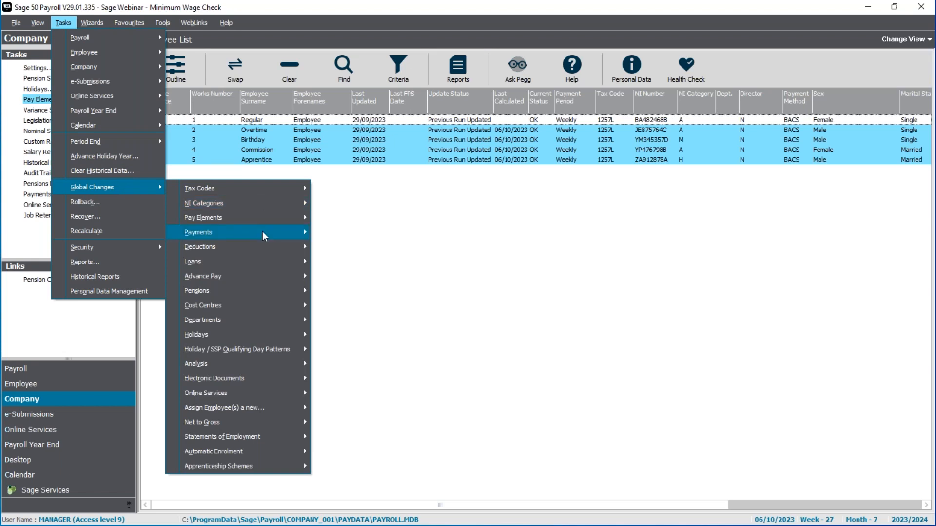
mouse_move(262, 232)
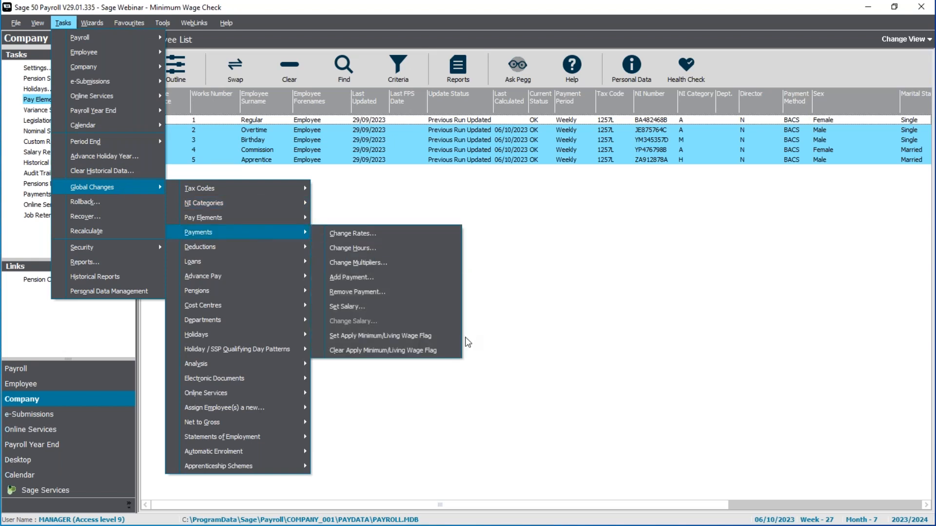
click(437, 337)
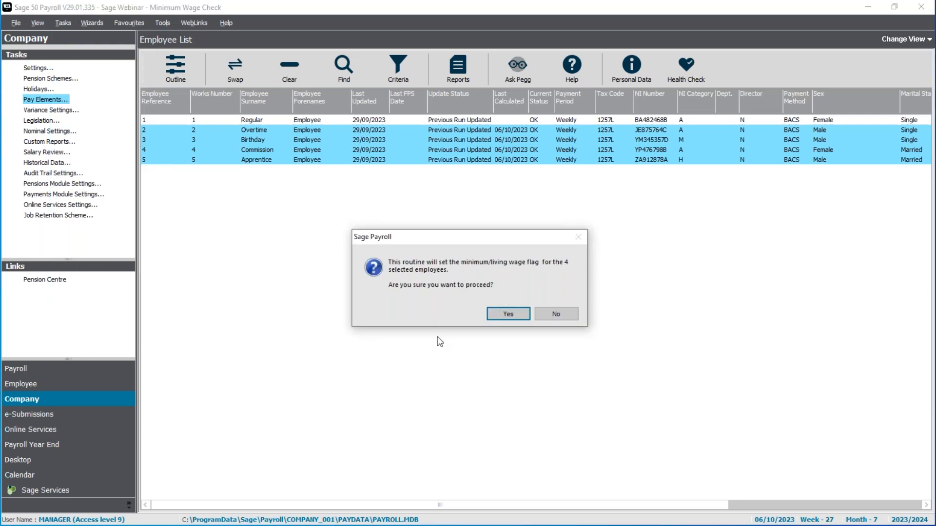
click(507, 313)
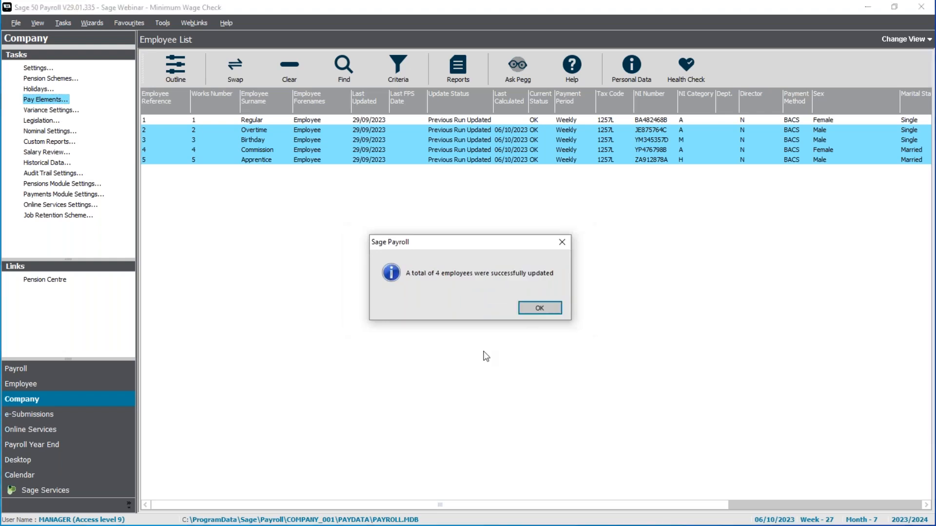
click(545, 309)
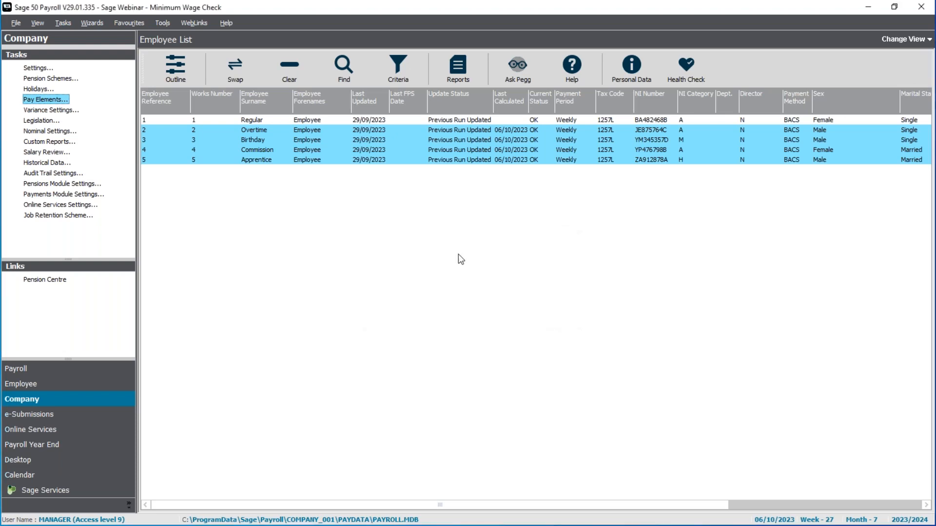
Preview the Minimum Wage Employees Report from the employee reports with all five employees selected.
click(289, 75)
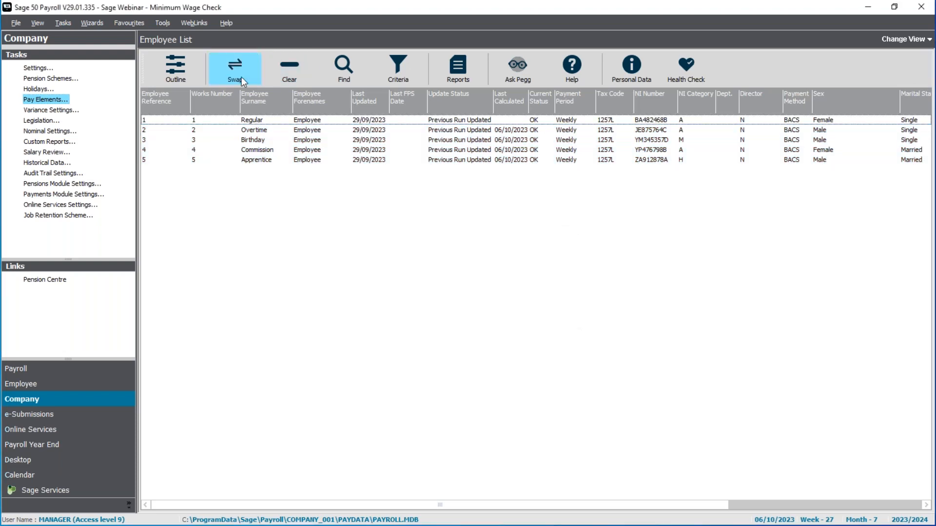
click(242, 77)
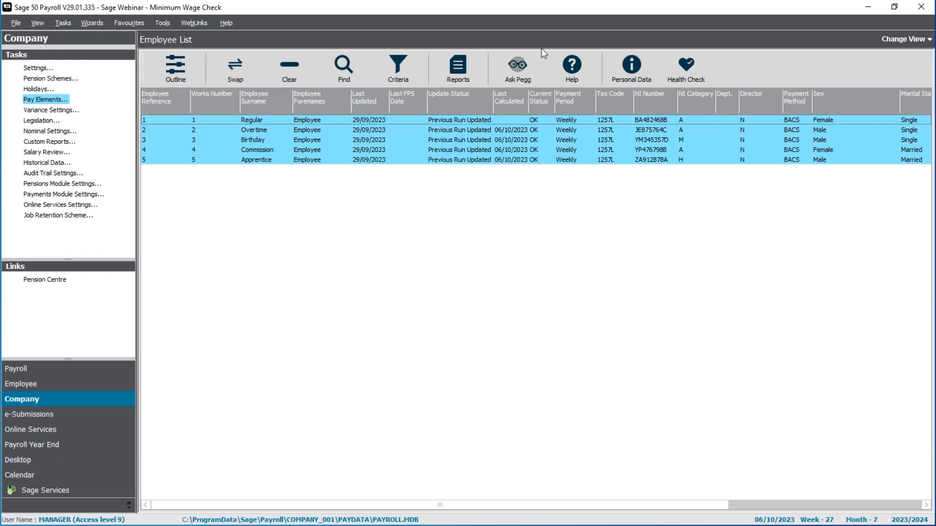
click(478, 64)
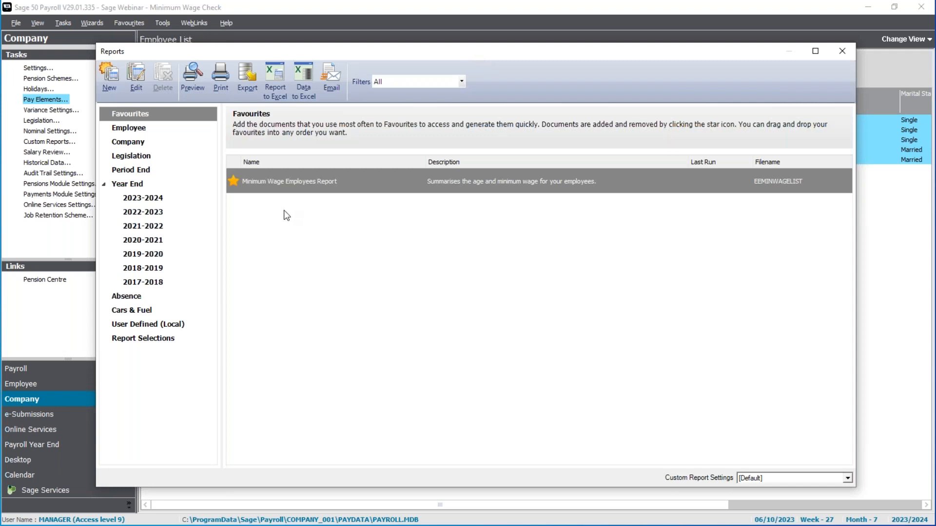
mouse_move(268, 187)
click(139, 128)
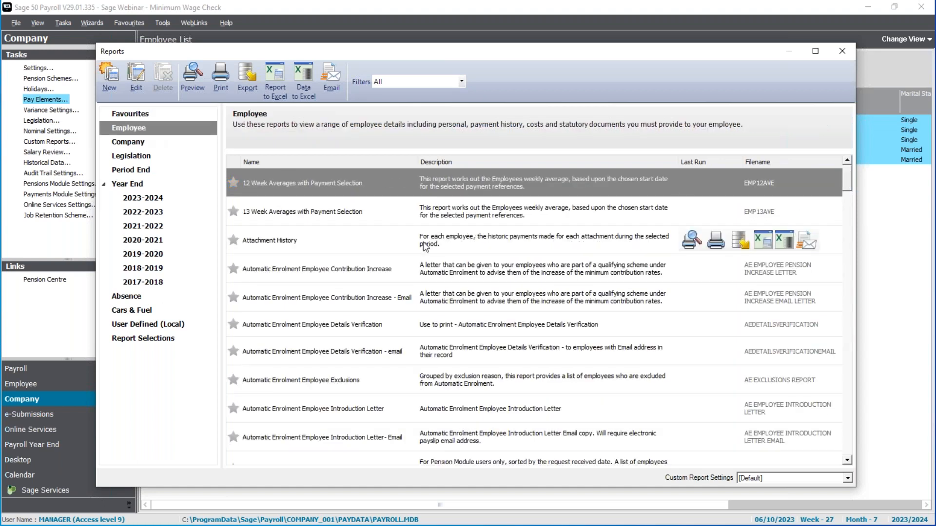
scroll(425, 249, down, 10)
scroll(425, 249, down, 15)
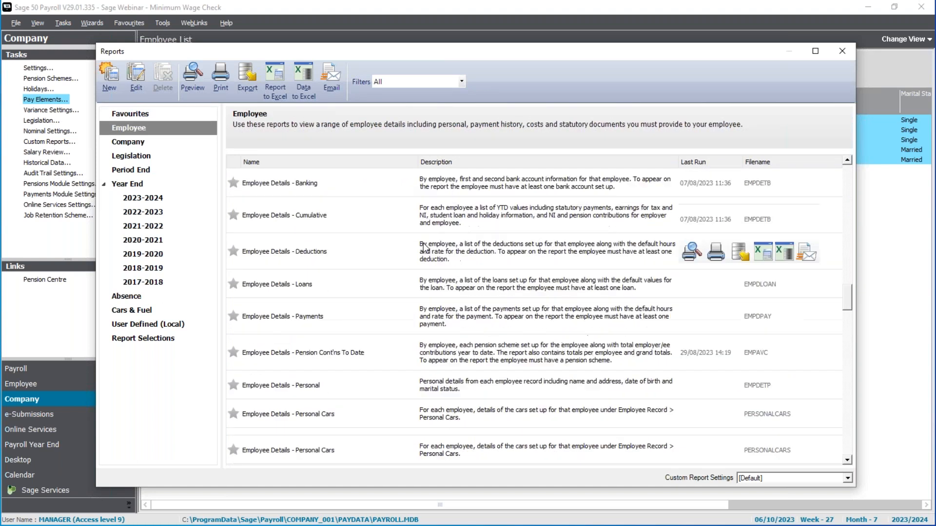
scroll(425, 247, down, 3)
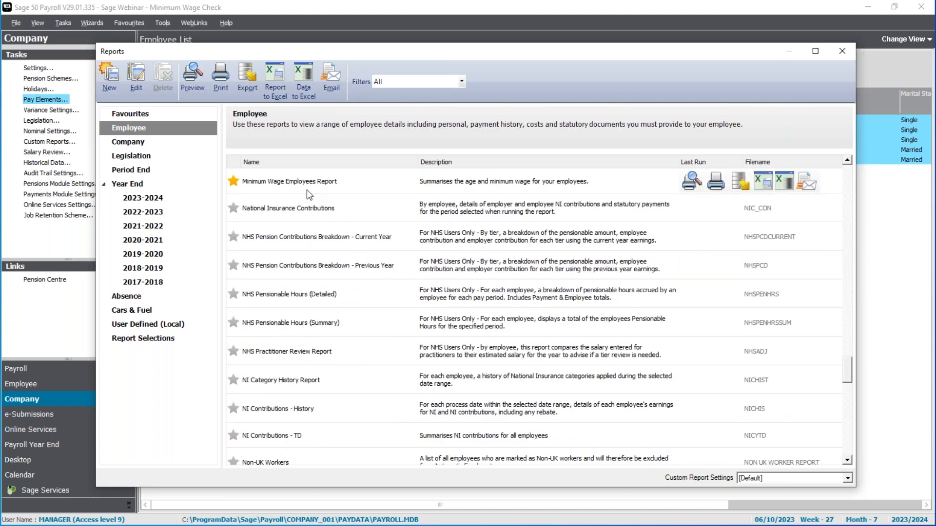
click(285, 185)
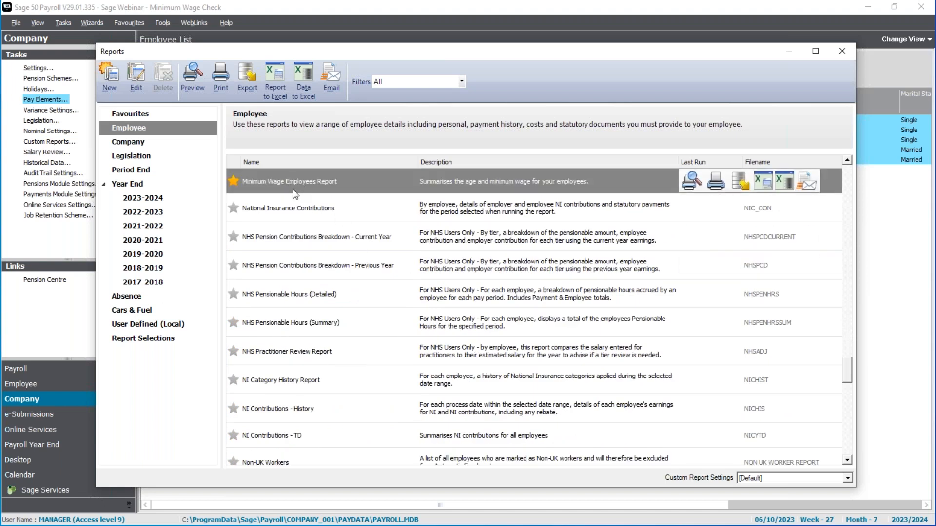
double_click(292, 190)
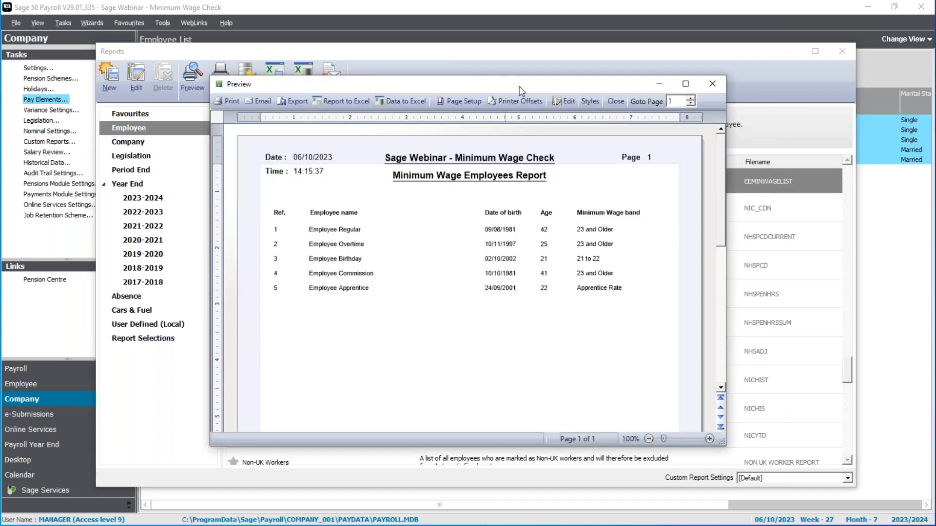
Maximise the Minimum Wage Employees Report preview, examine each employee's age and minimum wage band, and close the report and the reports list.
double_click(519, 86)
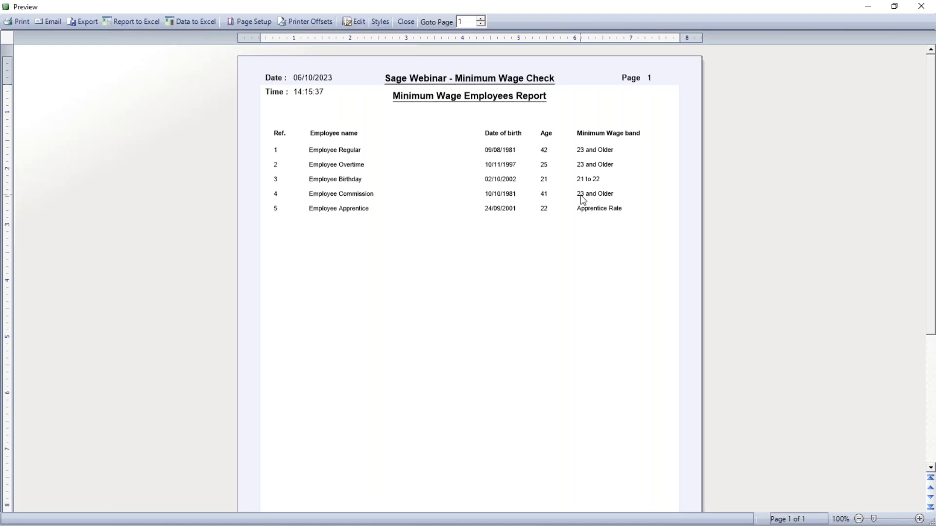
click(412, 22)
click(844, 49)
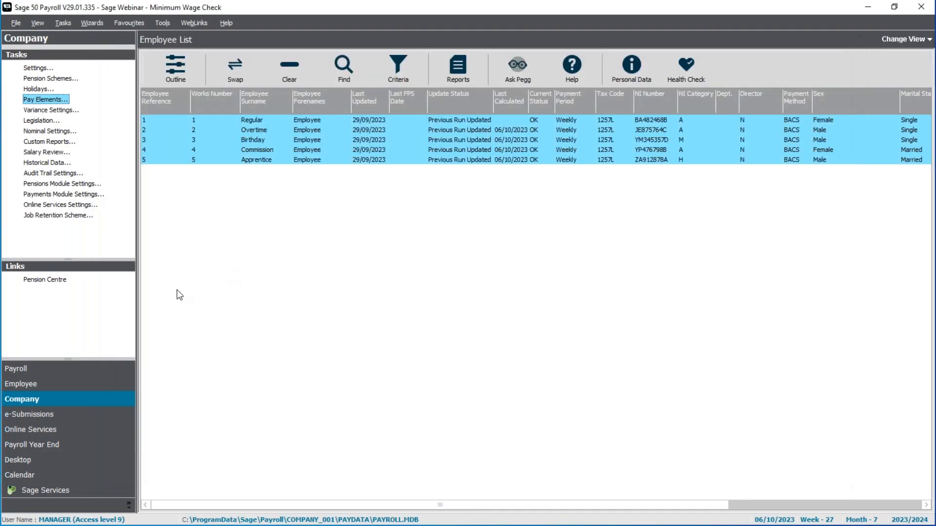
key(alt+Tab)
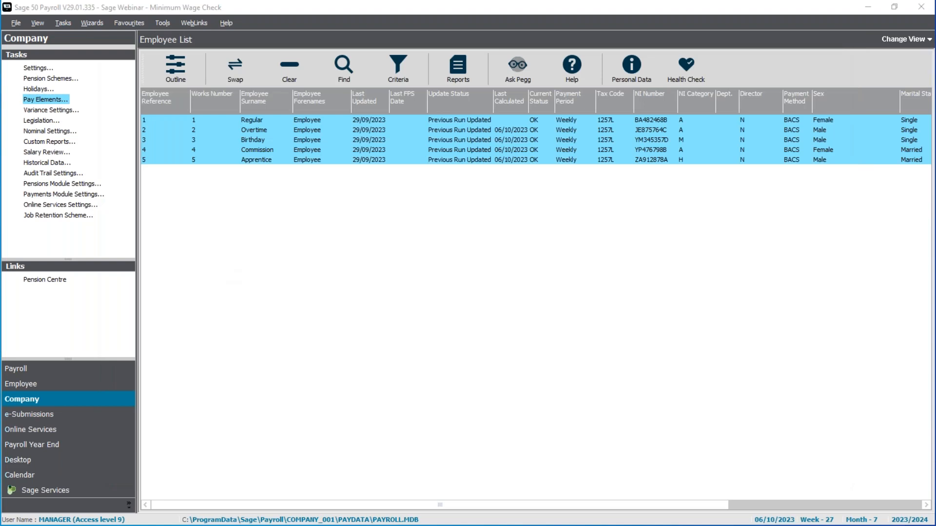
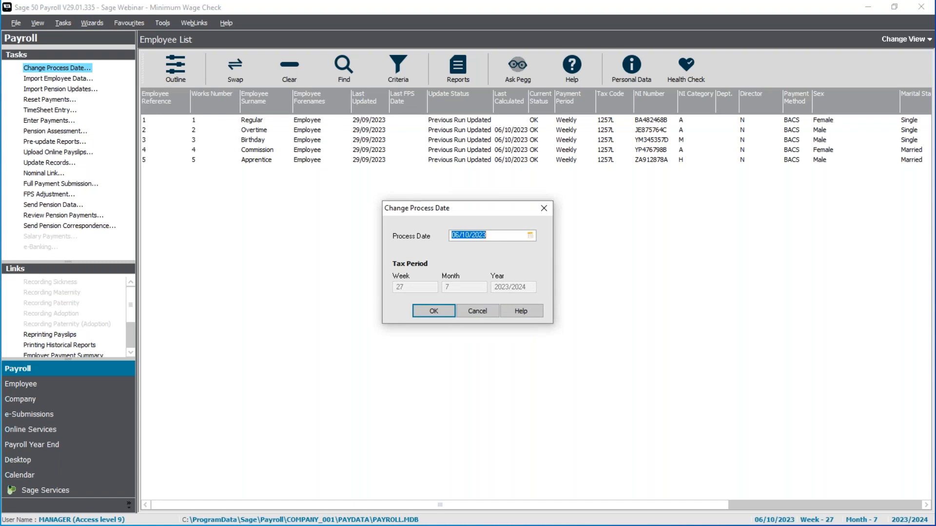
Confirm 06/10/2023 as the process date, and view the personal details in employee reference 1's record before closing it.
click(434, 311)
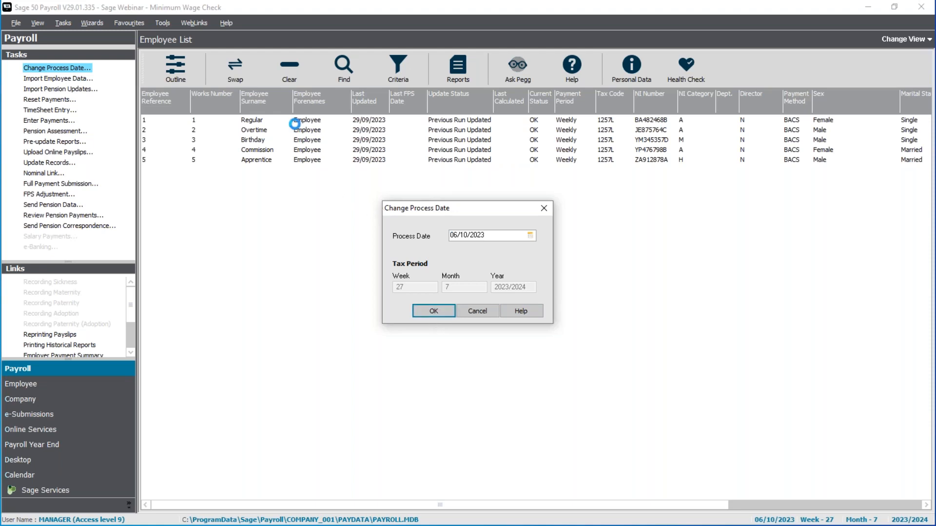
right_click(270, 117)
click(286, 154)
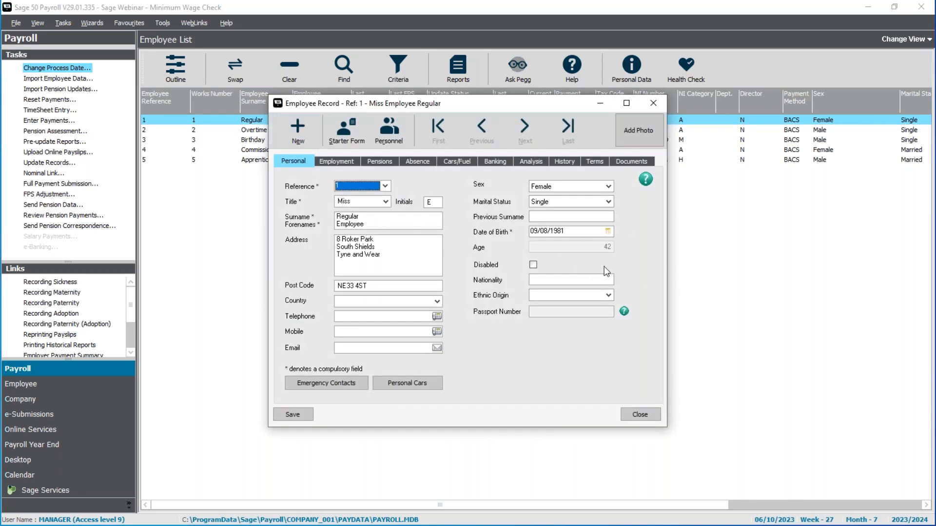
click(636, 412)
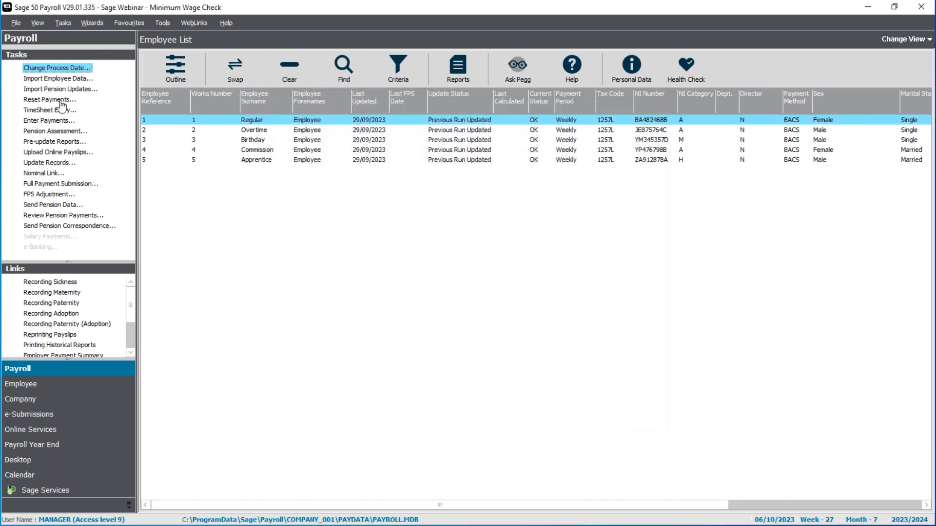
Open payment entry for employee reference 1 without checking for legislation updates, review the Basic rate, and save the payment as it stands.
click(39, 122)
click(557, 316)
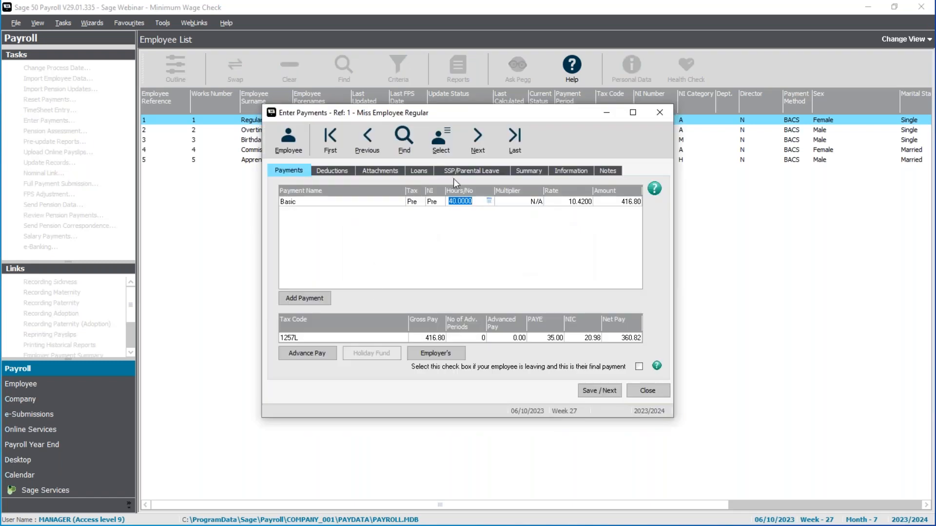
click(560, 203)
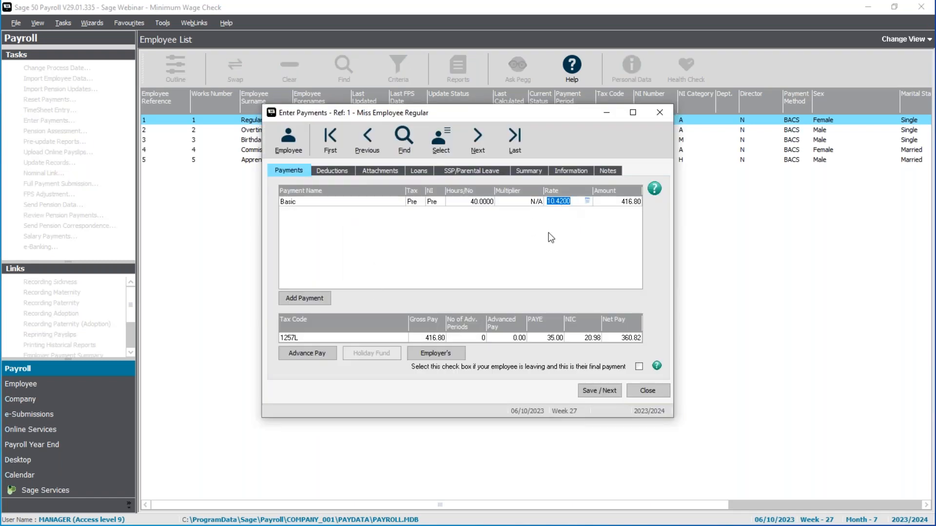
click(610, 396)
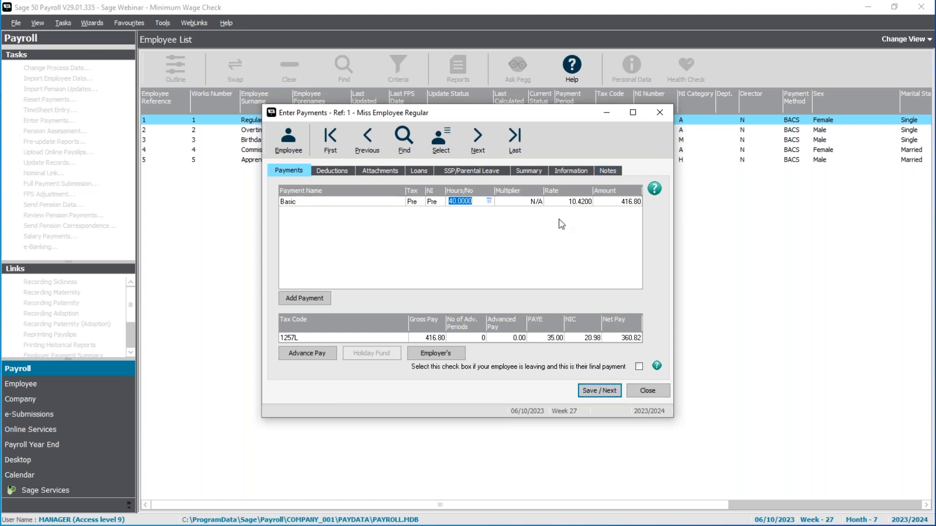
Save a Basic rate of 10.40 for employee reference 1, apply the minimum/living wage adjustment to Basic, and close payment entry.
key(Tab)
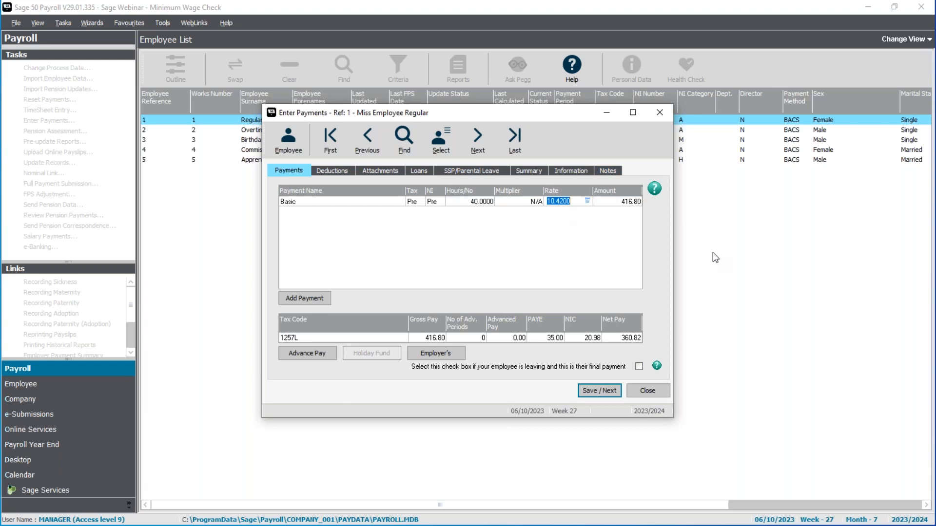
text(10.40)
key(Tab)
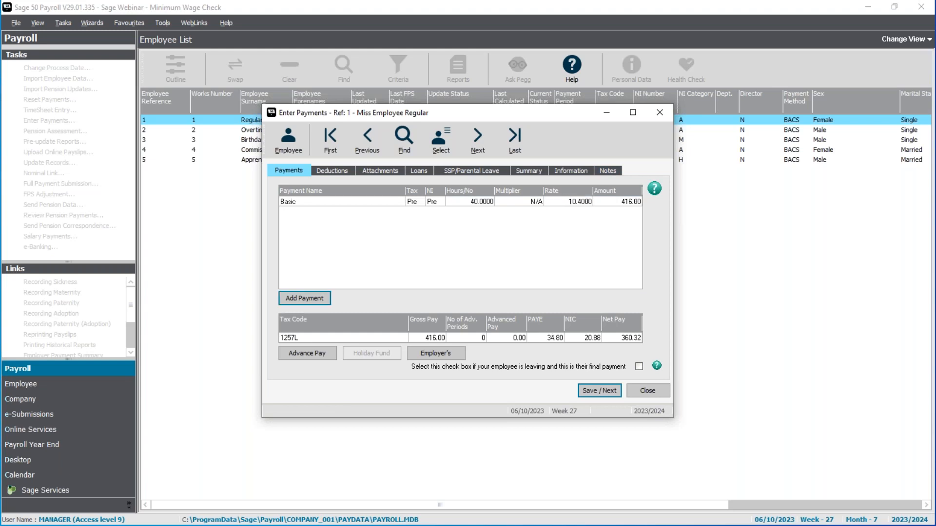
click(610, 394)
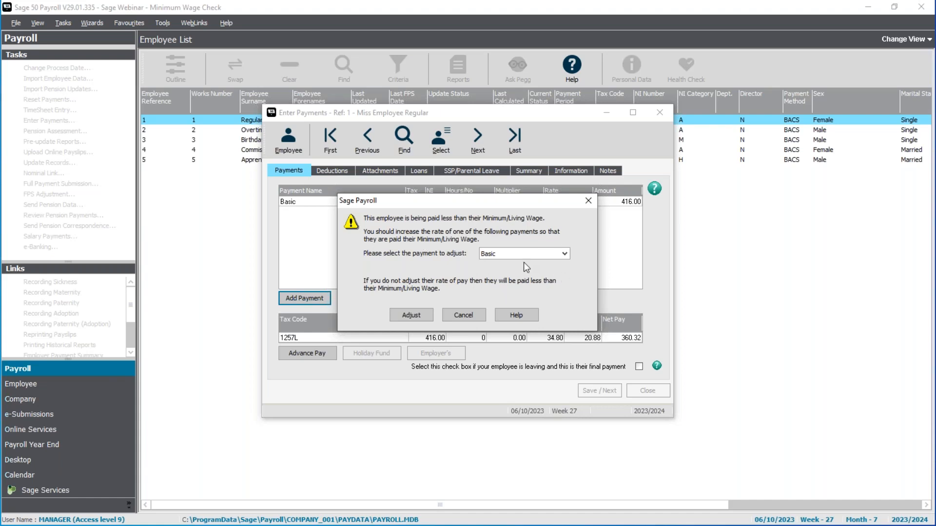
click(411, 315)
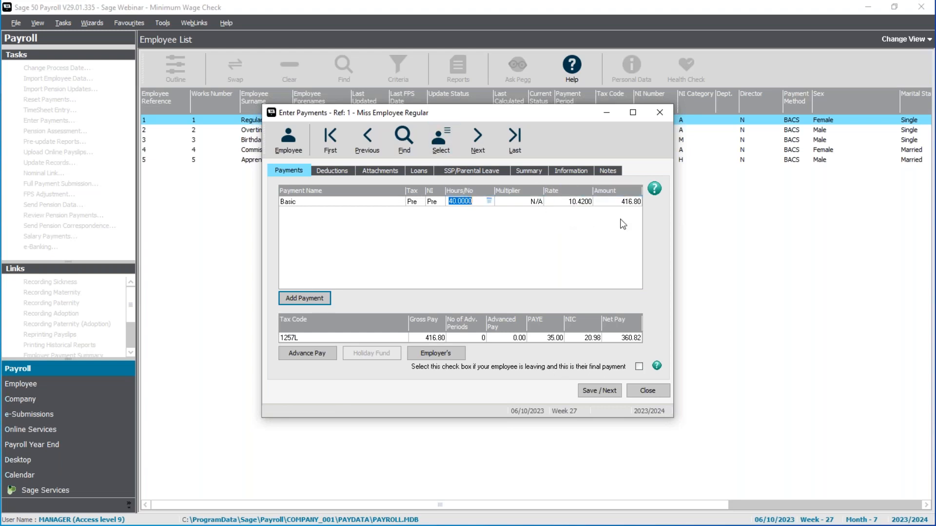
click(646, 391)
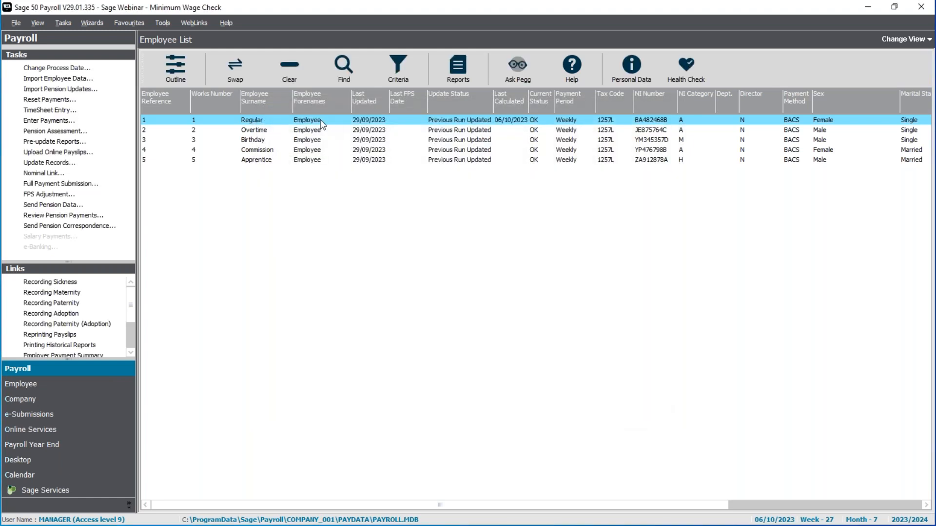
Open payment entry for employee reference 2 without checking for legislation updates, and review the Basic rate and Overtime 1.5x hours.
click(322, 130)
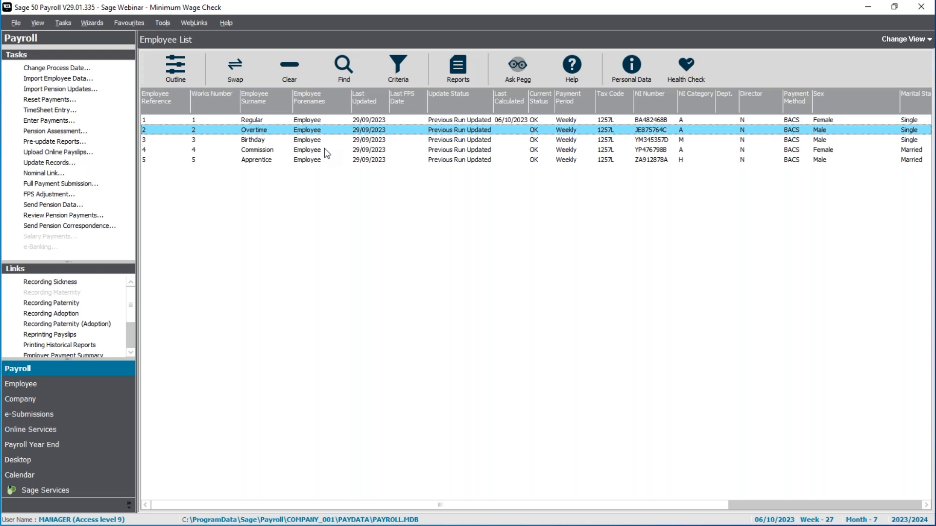
click(46, 120)
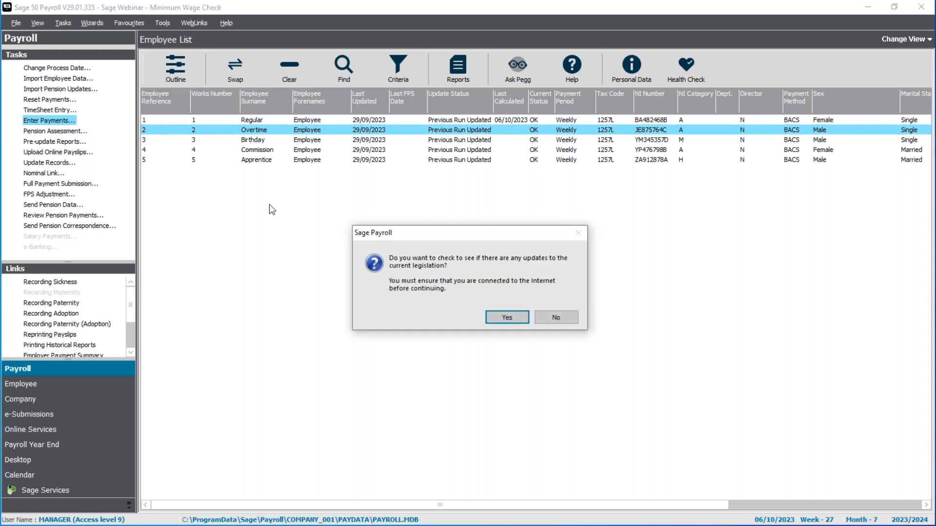
click(548, 316)
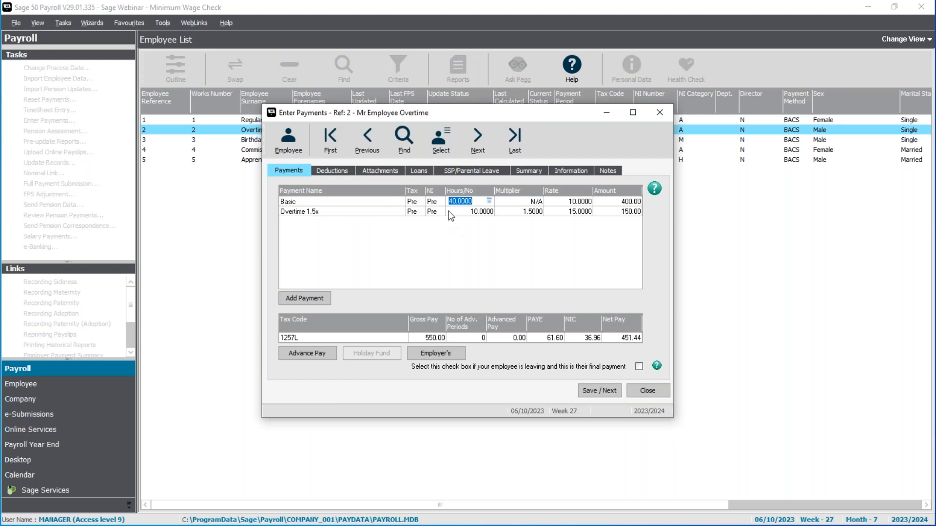
key(Tab)
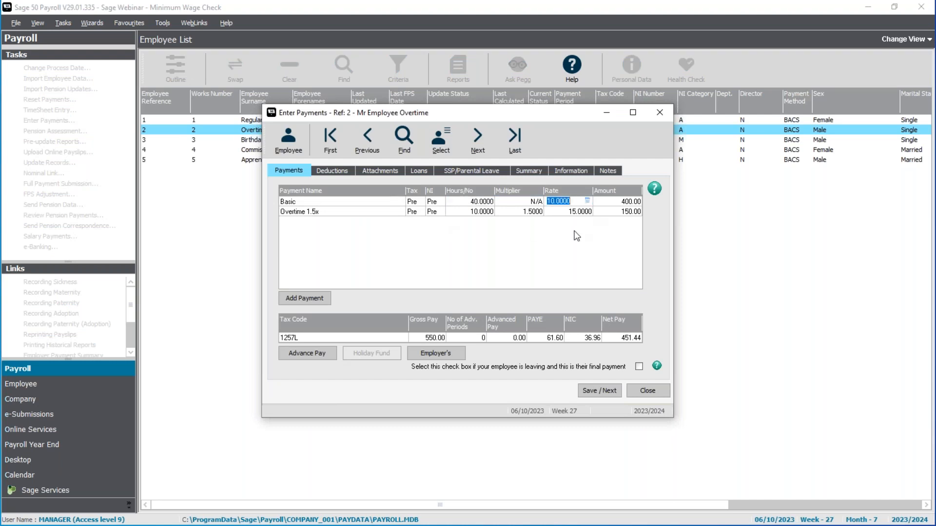
click(481, 215)
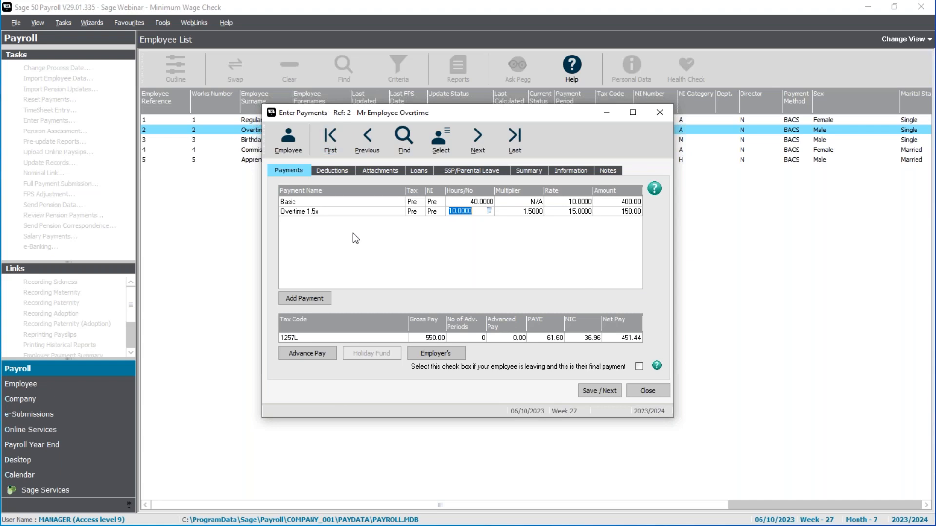
Switch to Calculator, divide the gross pay of 550 by 50 hours, and return to the employee's payment entry.
key(alt+Tab)
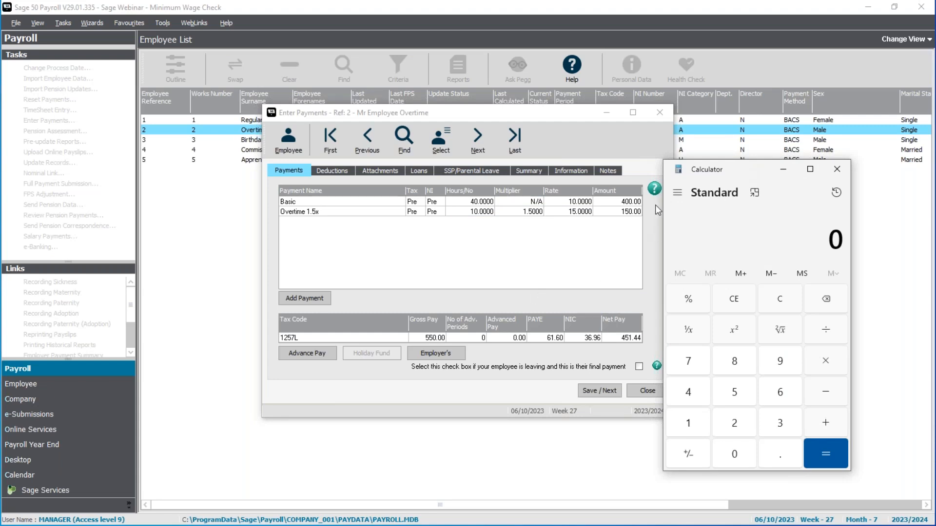
text(550)
key(slash)
text(50)
key(Return)
click(566, 385)
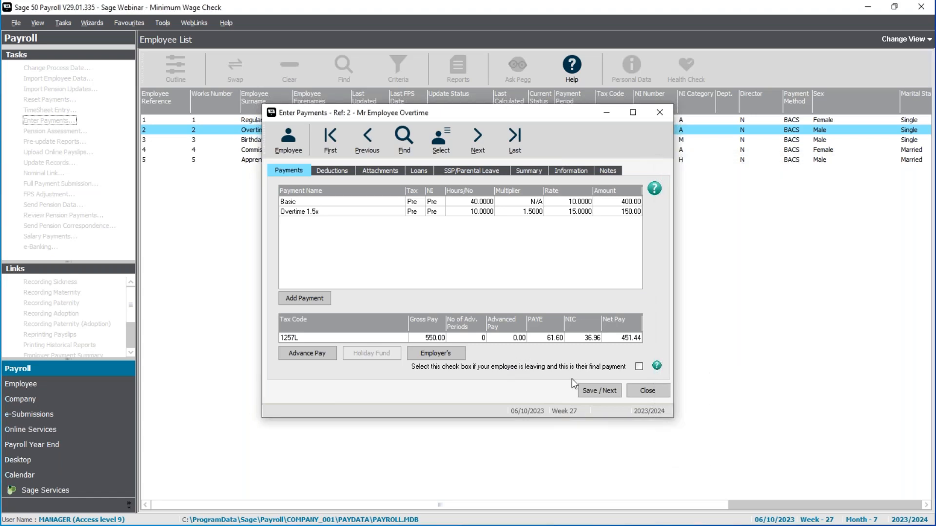
Save the payment for employee reference 2, apply the minimum/living wage adjustment to Basic, and close payment entry.
click(596, 393)
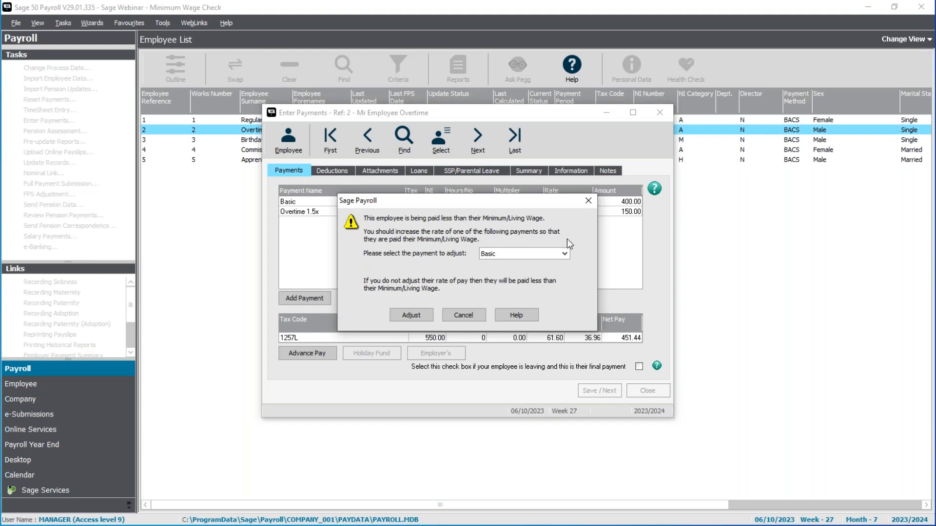
click(564, 255)
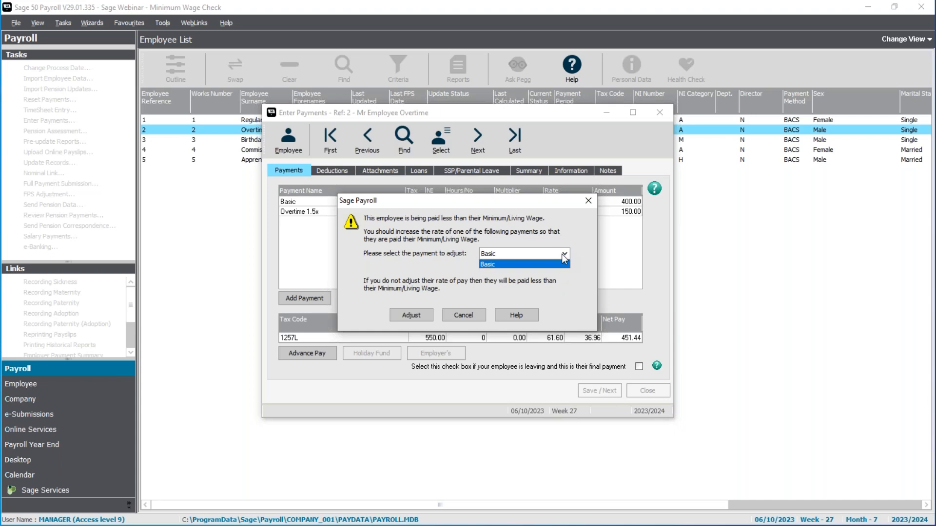
click(560, 264)
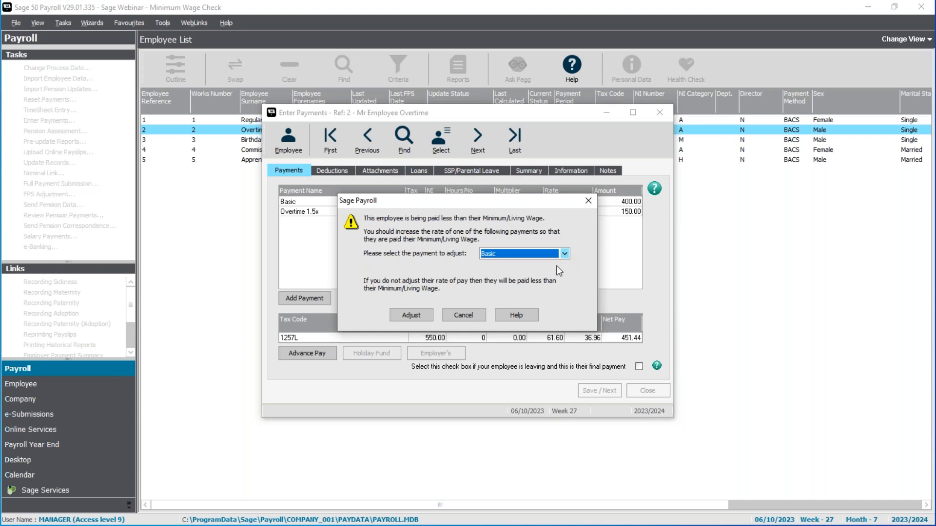
click(411, 315)
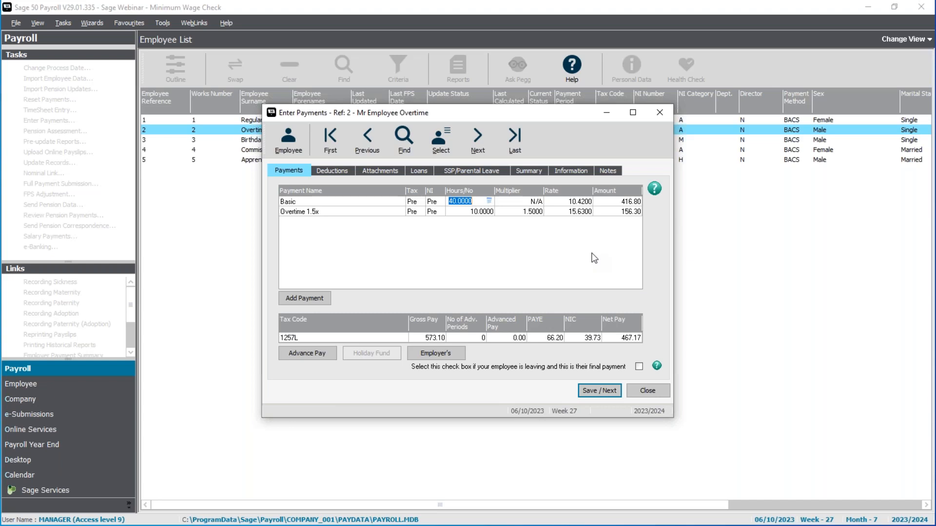
click(647, 391)
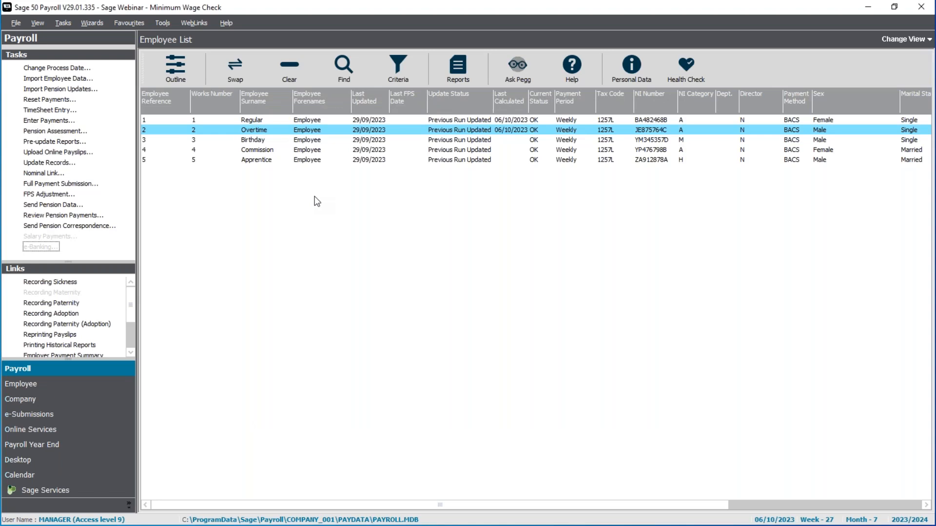
Open employee reference 3's record, view the personal details, and try to save the record with its existing NI category.
click(321, 130)
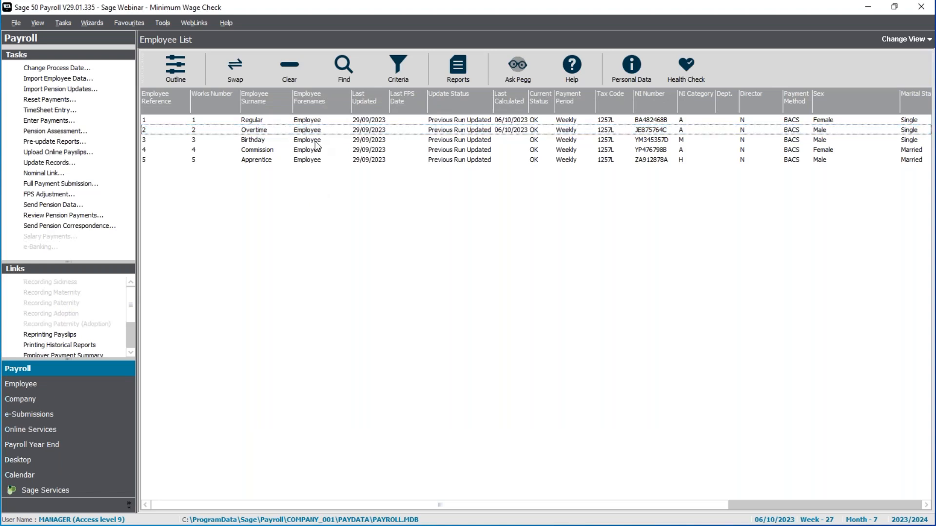
click(317, 141)
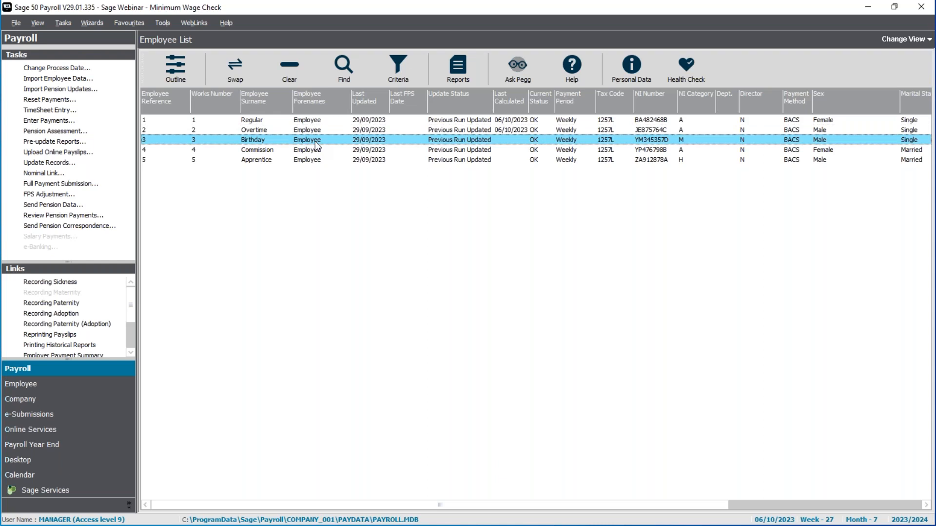
right_click(317, 146)
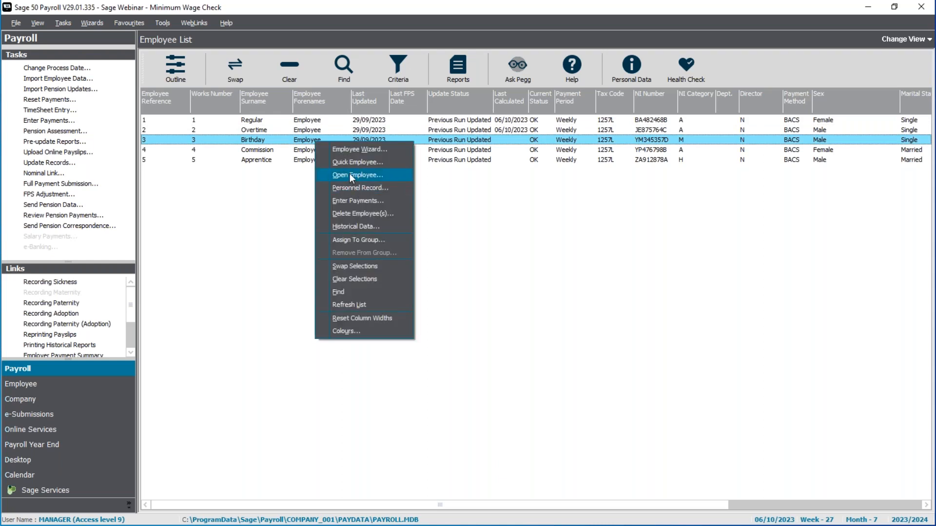
click(350, 174)
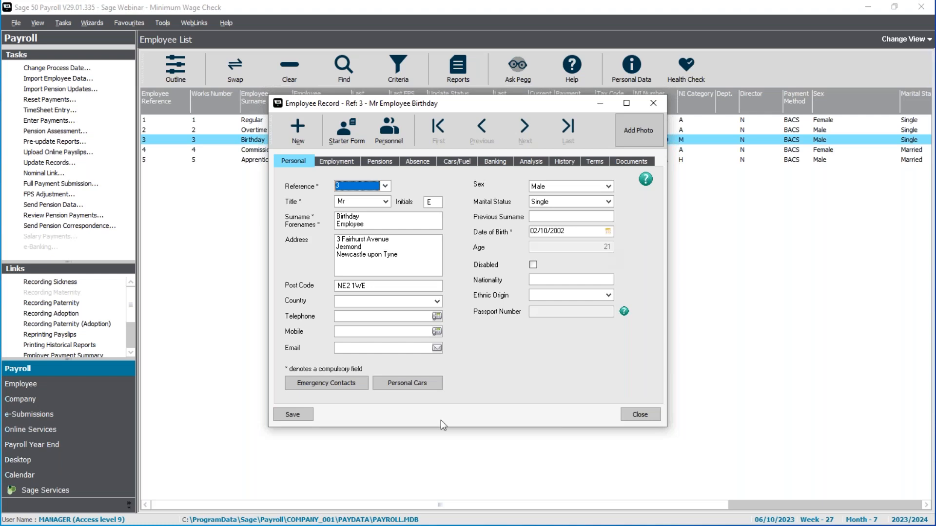
click(310, 414)
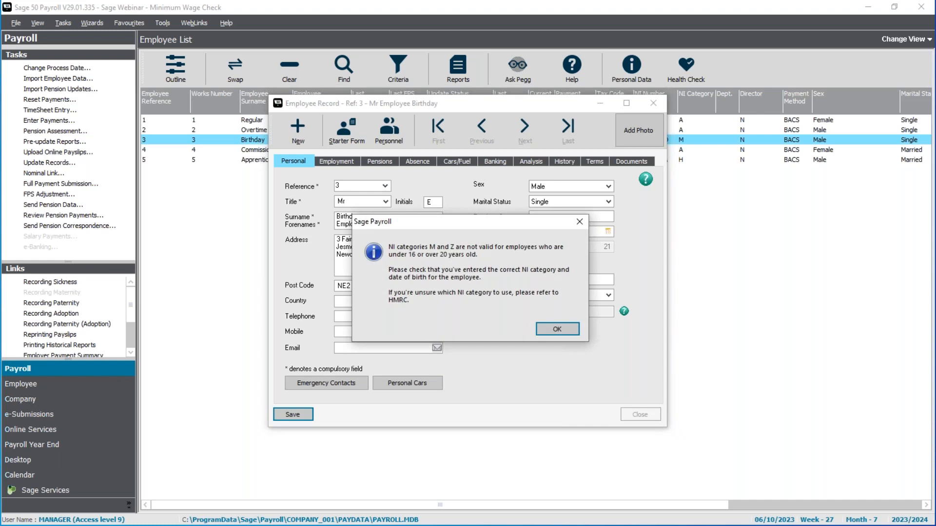
click(557, 329)
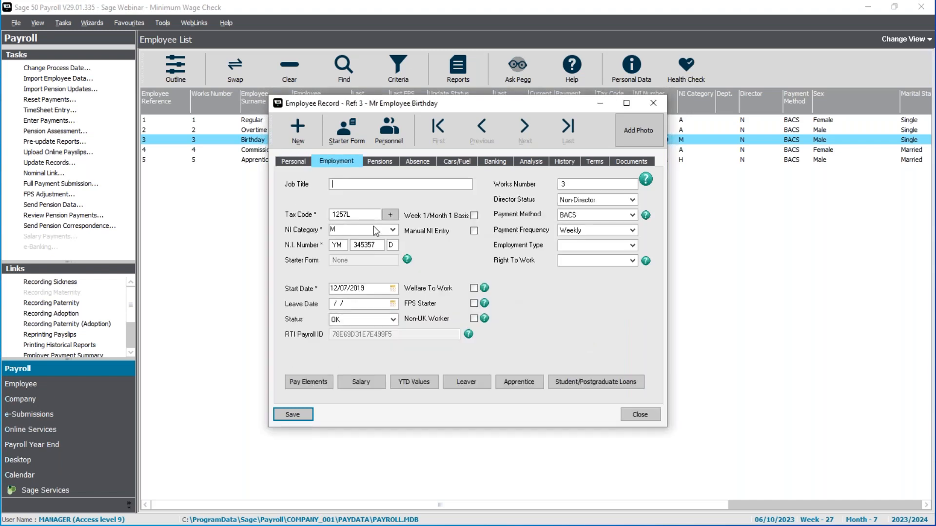
Set employee reference 3's NI category to A (Standard Rate Contributions), then save and close the record.
click(395, 234)
scroll(370, 267, up, 5)
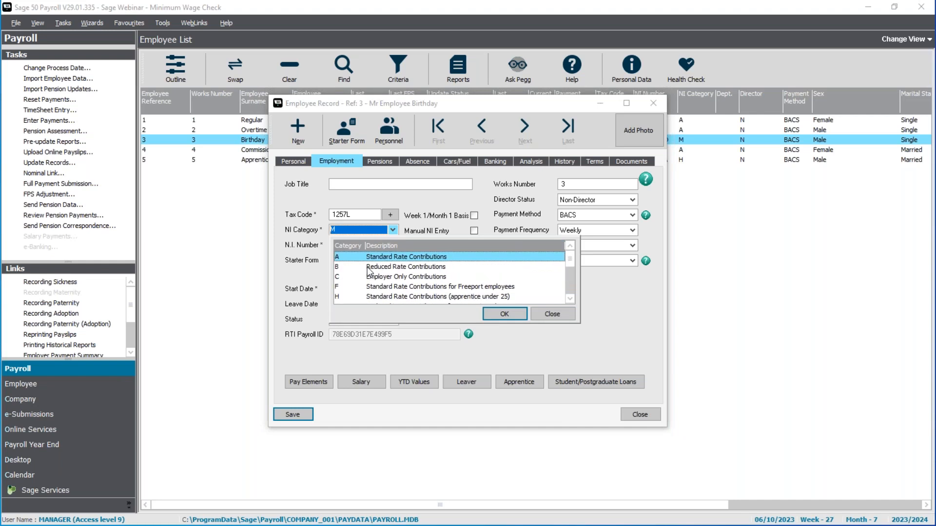
double_click(368, 258)
click(292, 414)
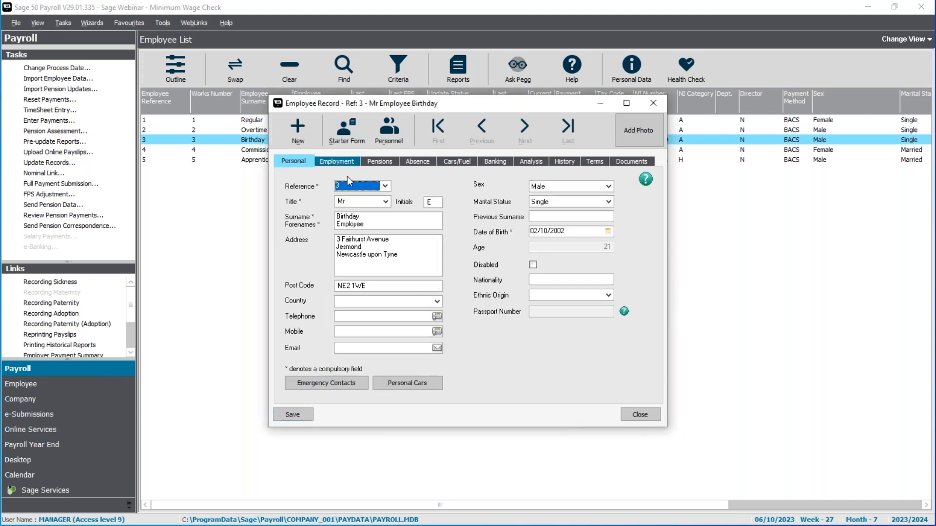
click(640, 414)
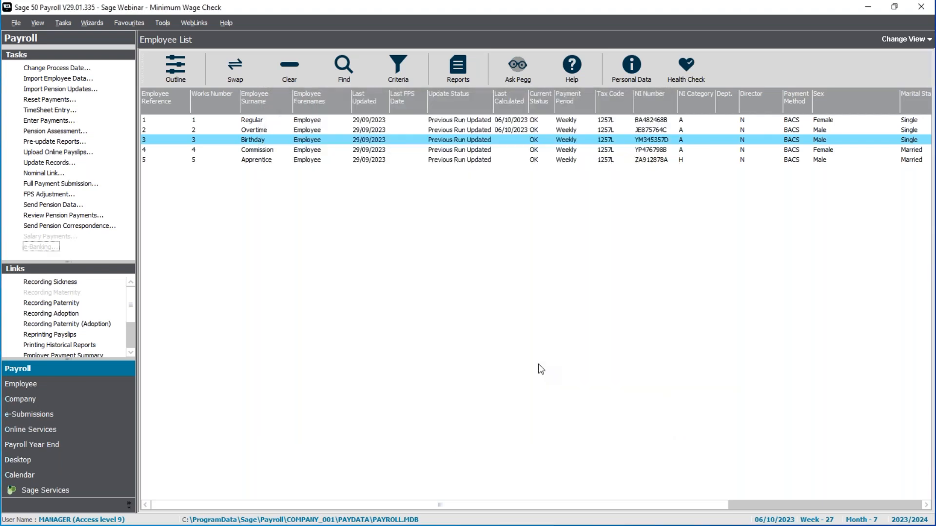
Enter employee reference 3's payment without checking for legislation updates, save it, and apply the minimum/living wage adjustment to Basic.
click(41, 121)
click(557, 319)
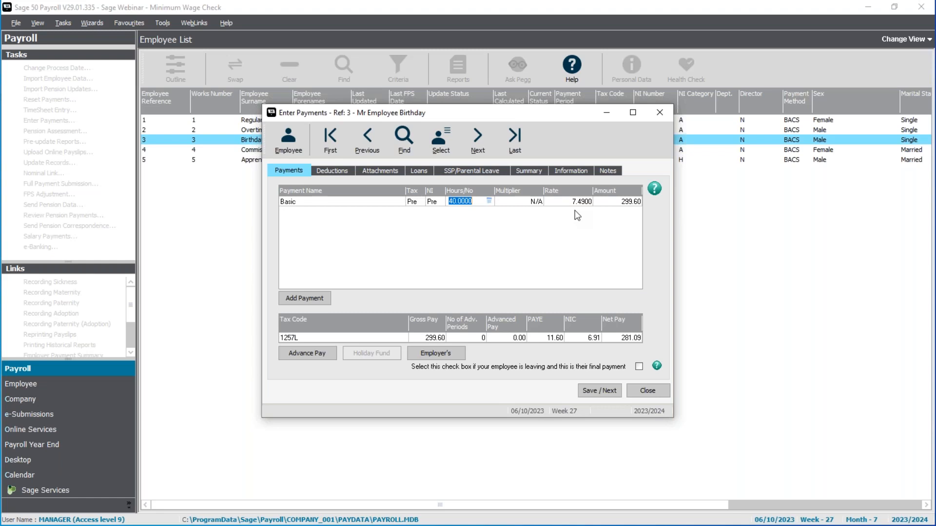
click(601, 389)
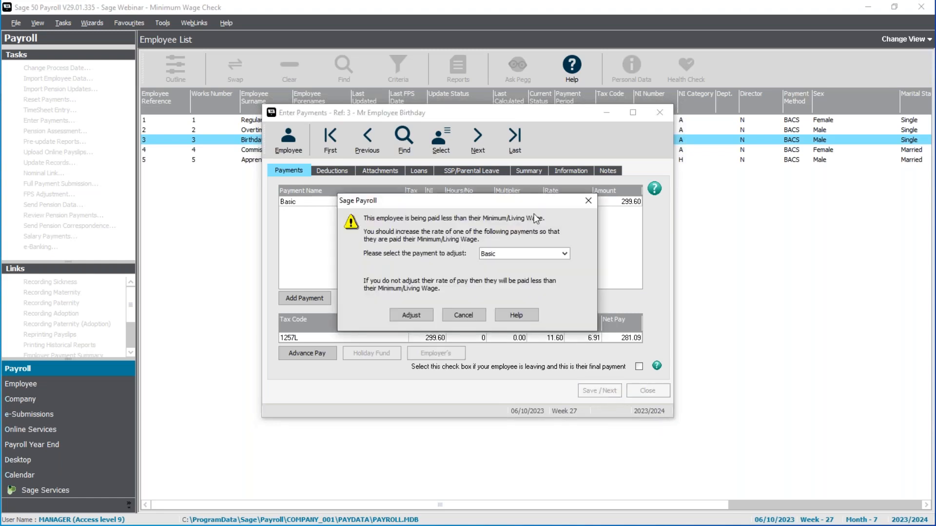
click(500, 258)
click(500, 263)
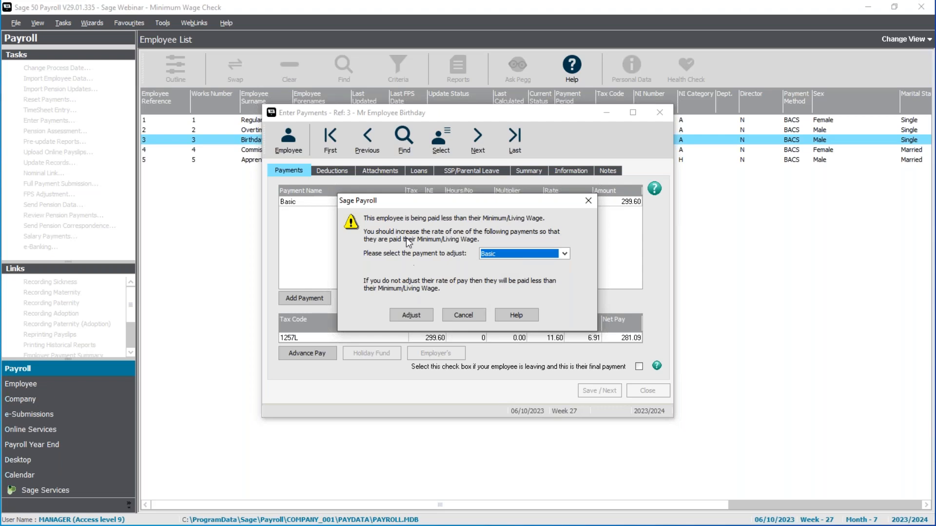
click(412, 316)
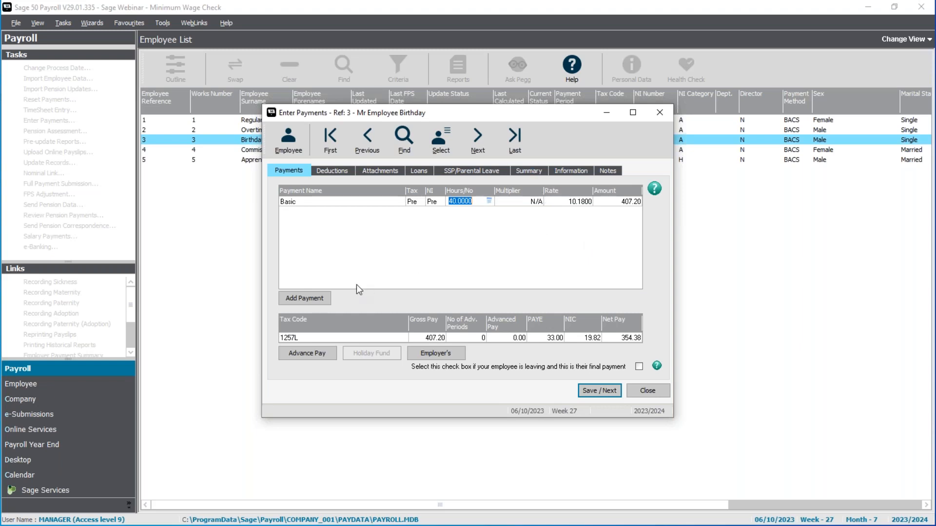
Set the Basic rate to 10.18 in employee reference 3's pay elements, save the record, and close it along with payment entry.
click(291, 140)
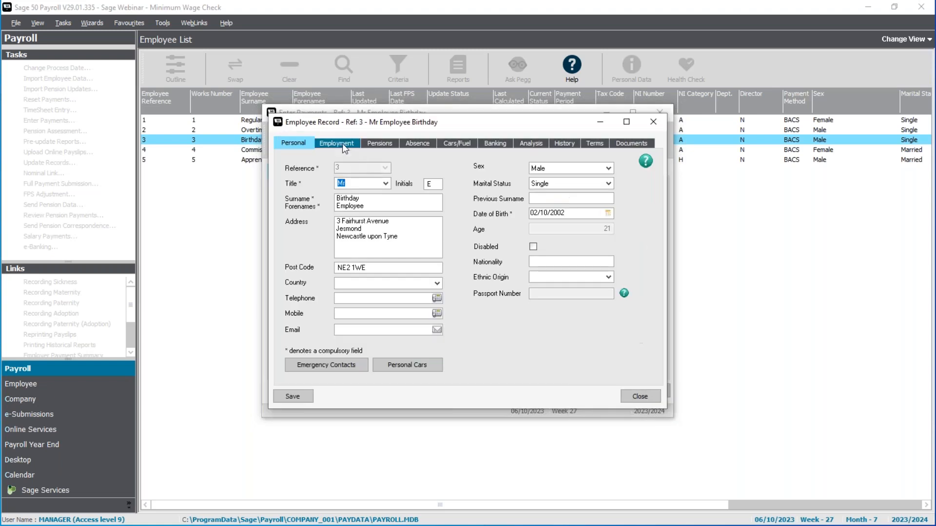
click(340, 143)
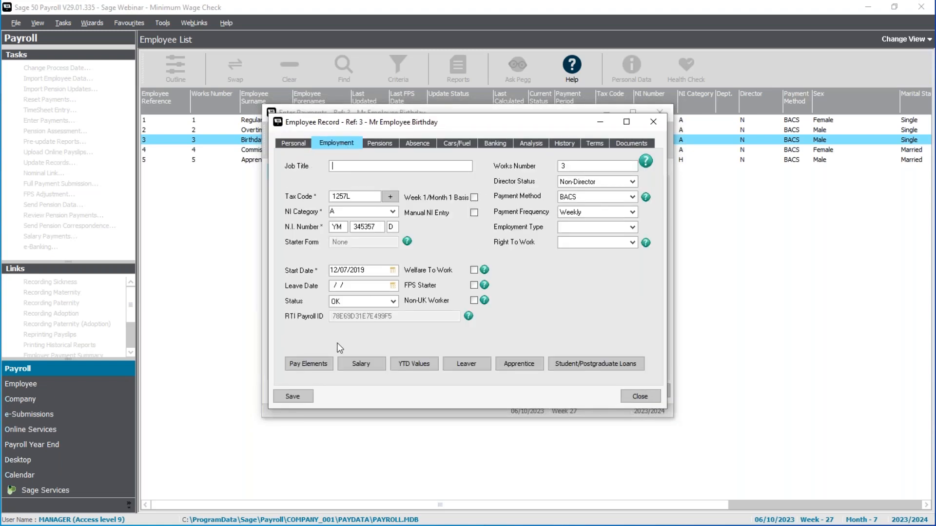
click(303, 367)
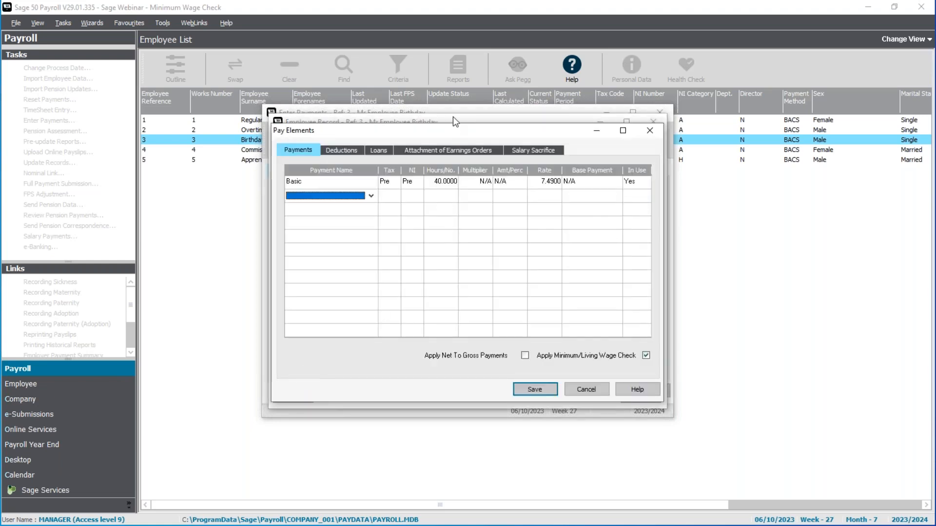
click(539, 182)
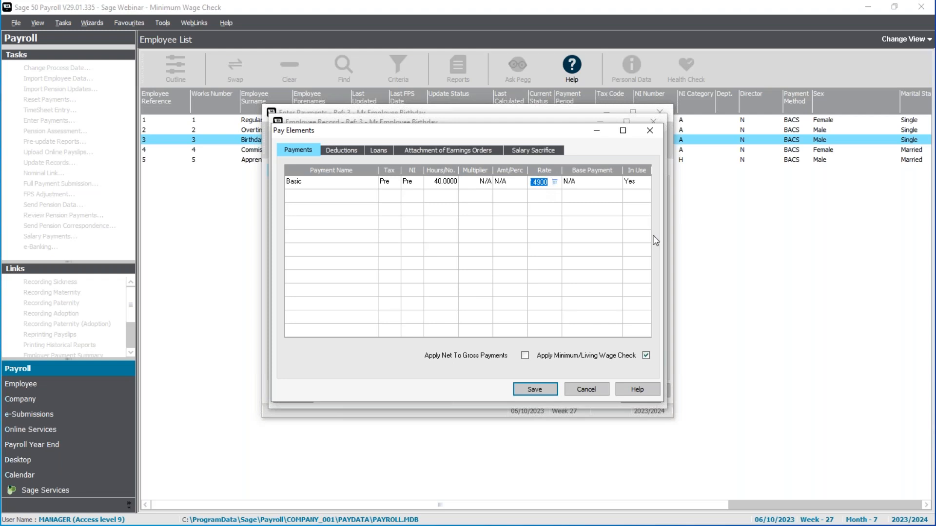
text(10.18)
key(Tab)
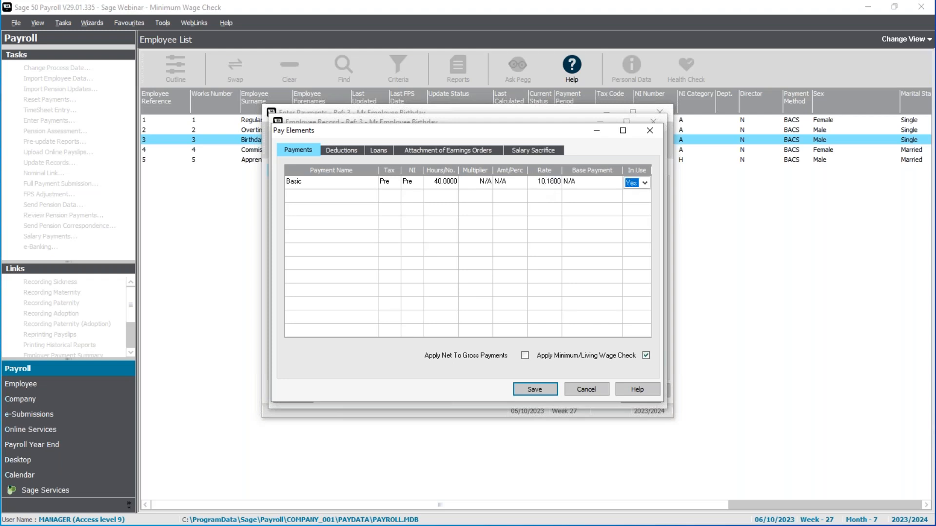
click(536, 390)
click(292, 396)
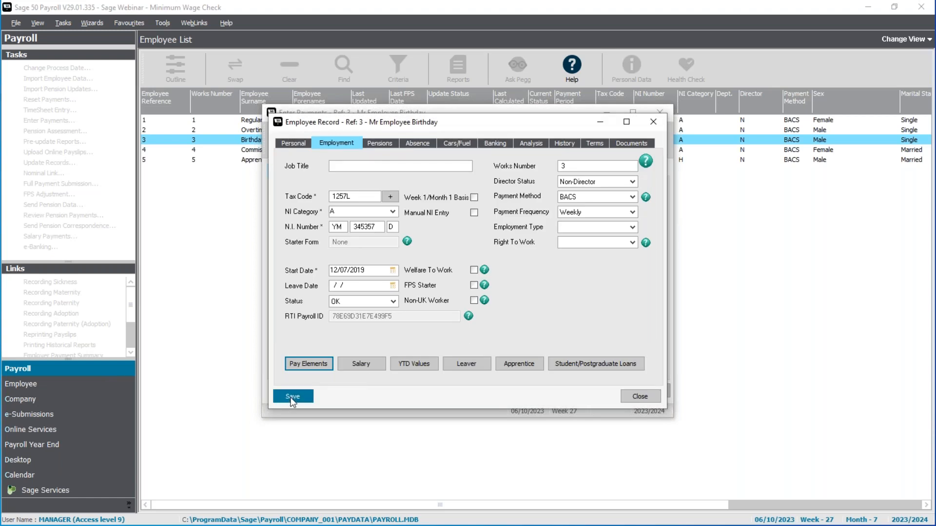
click(637, 397)
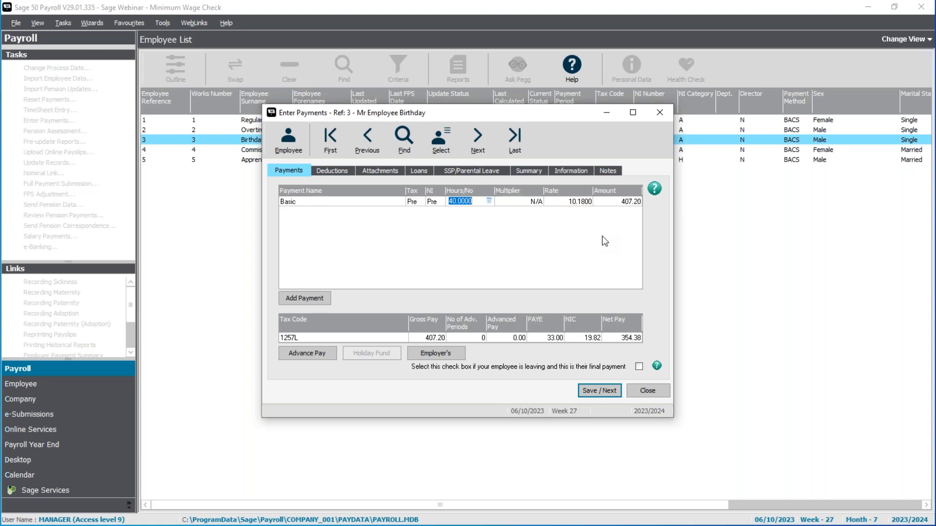
click(637, 391)
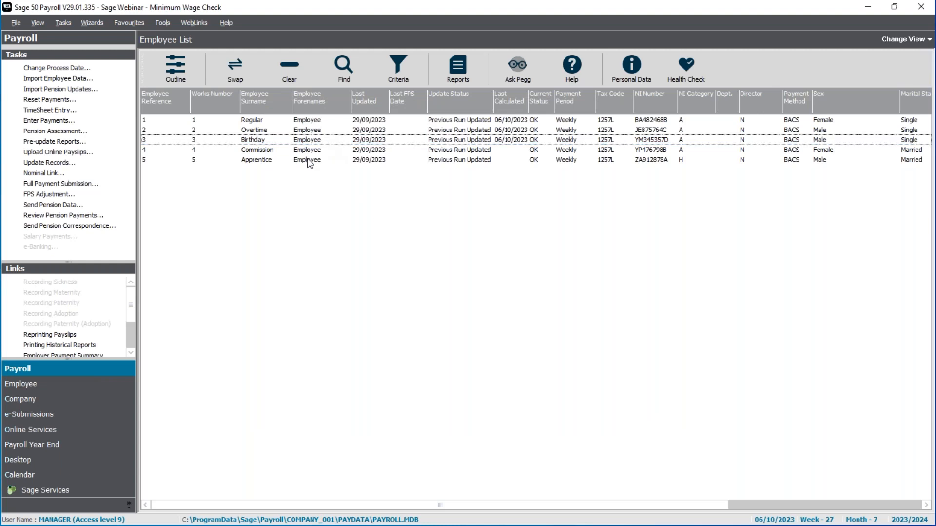
Open payment entry for employee reference 4 without checking for legislation updates, and set the Commission number to 1.
click(307, 149)
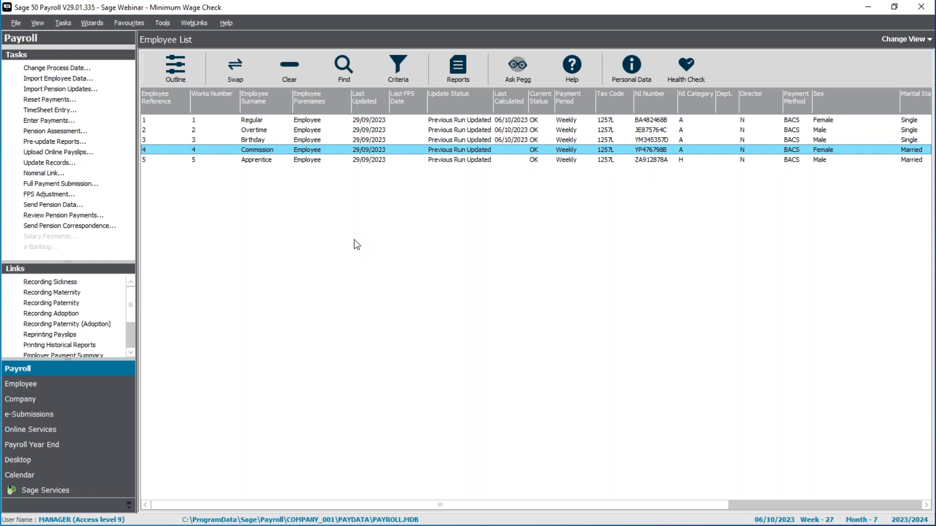
click(51, 120)
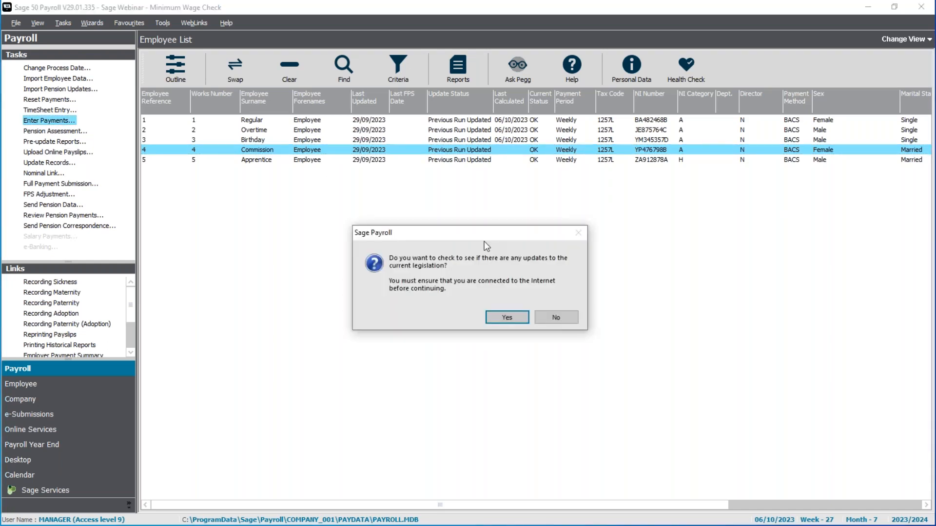
key(Tab)
key(Return)
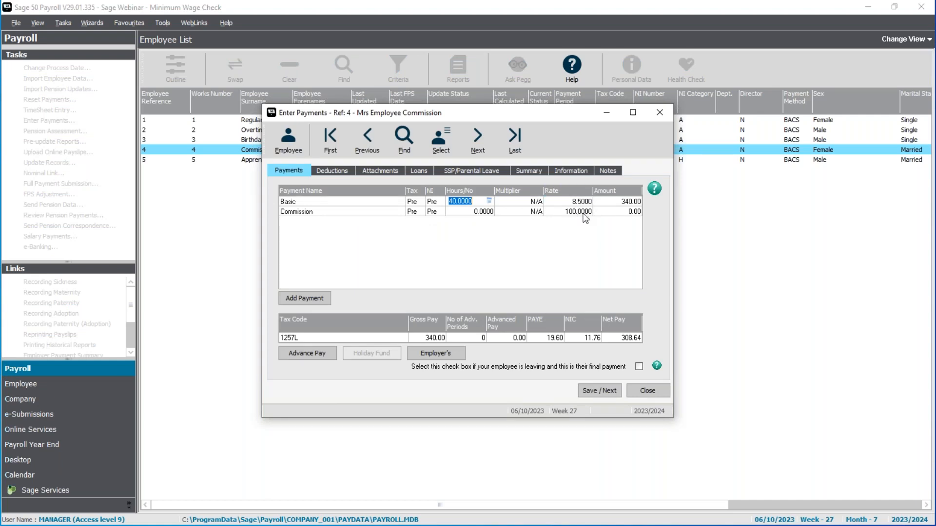
click(493, 215)
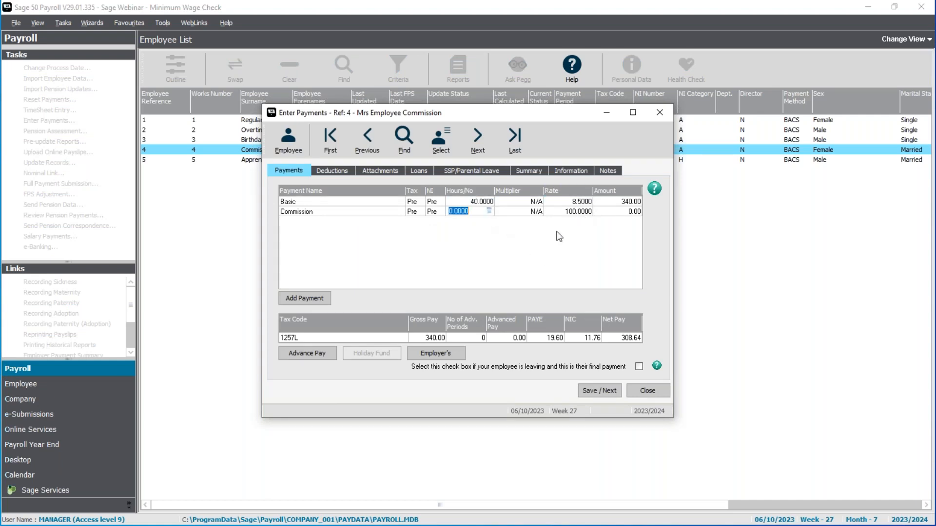
text(1)
key(Tab)
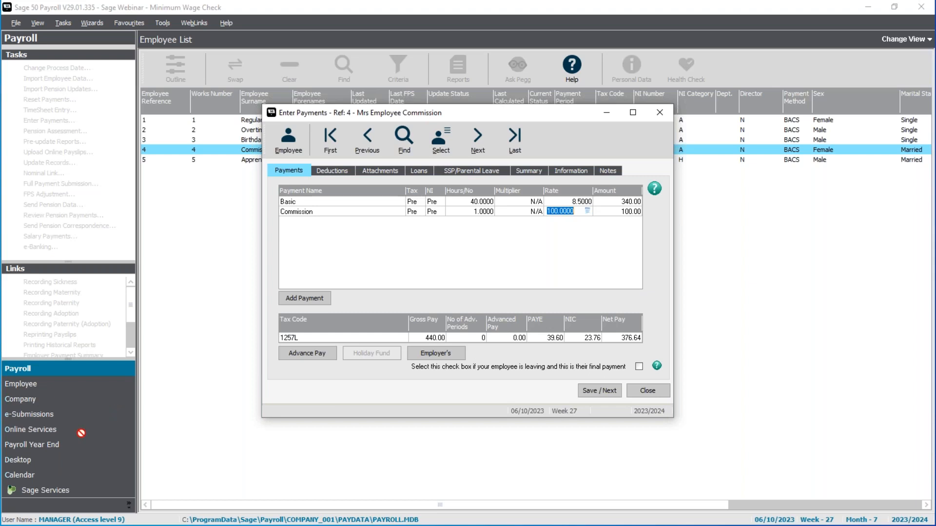
Switch to Calculator and divide the gross pay of 440 by 40 hours to work out the hourly rate.
key(alt+Tab)
click(780, 298)
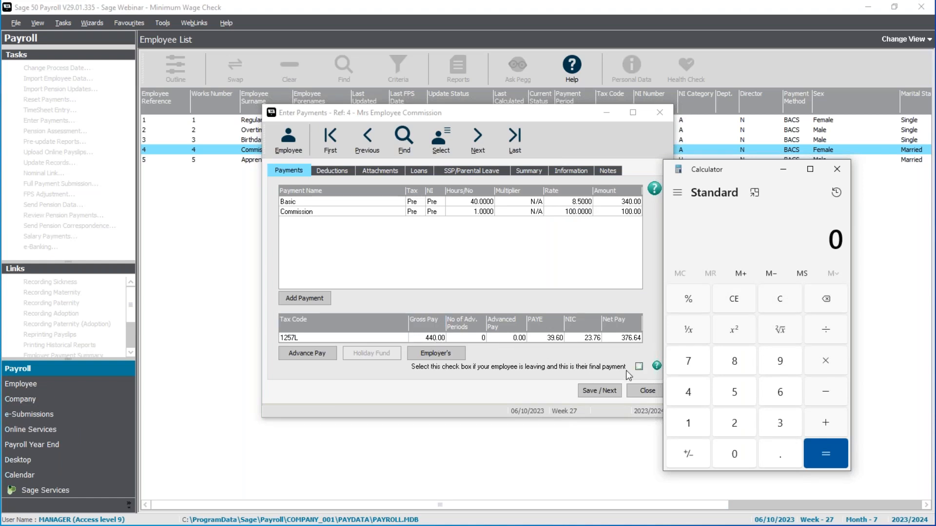
text(440)
click(825, 330)
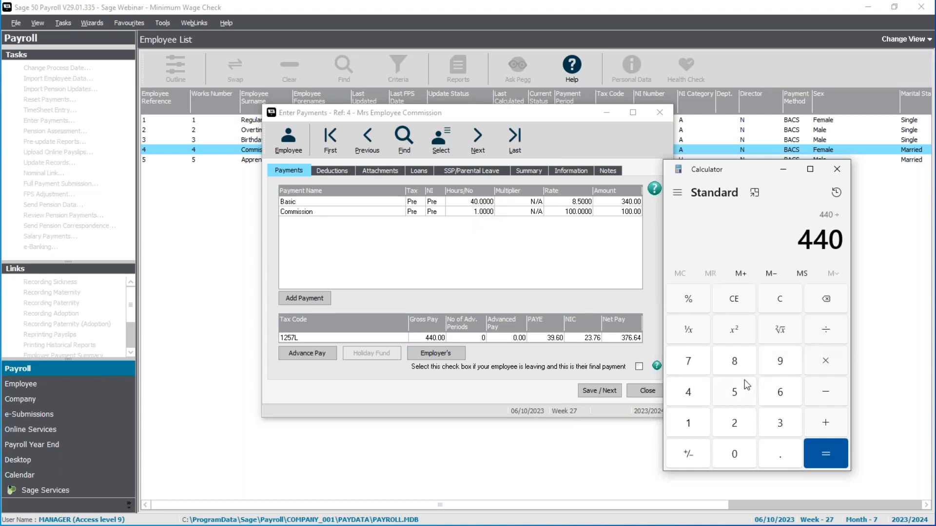
click(688, 393)
click(724, 446)
click(826, 454)
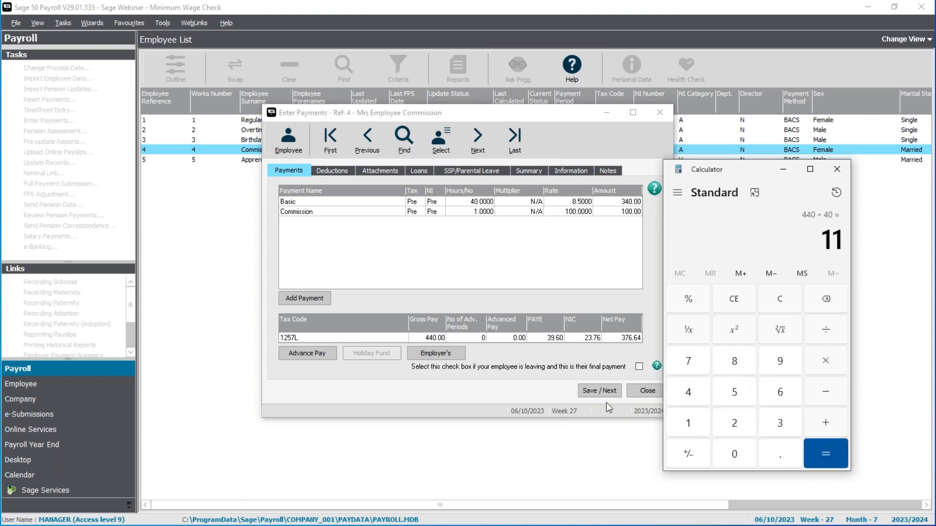
Save employee reference 4's payment in Sage 50 Payroll, set the Commission rate to 50, and save the payment again.
click(596, 391)
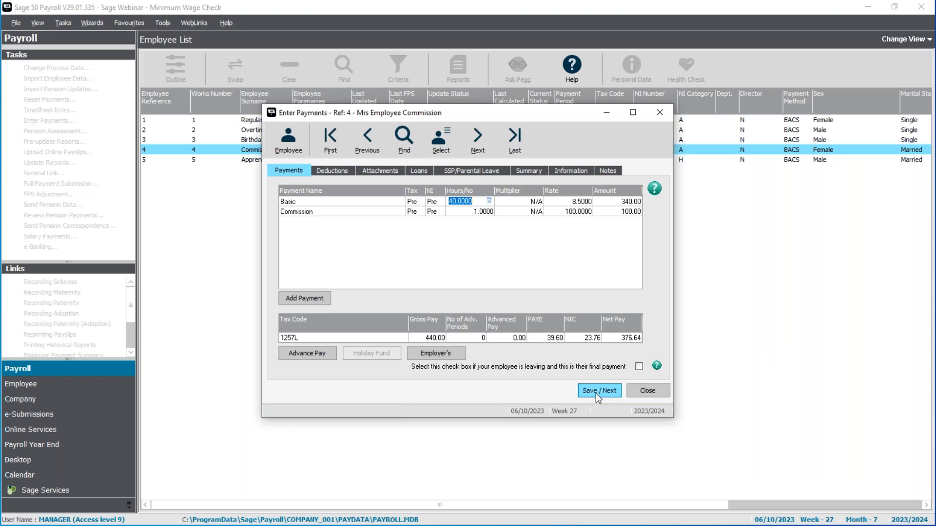
click(561, 211)
text(50)
key(Tab)
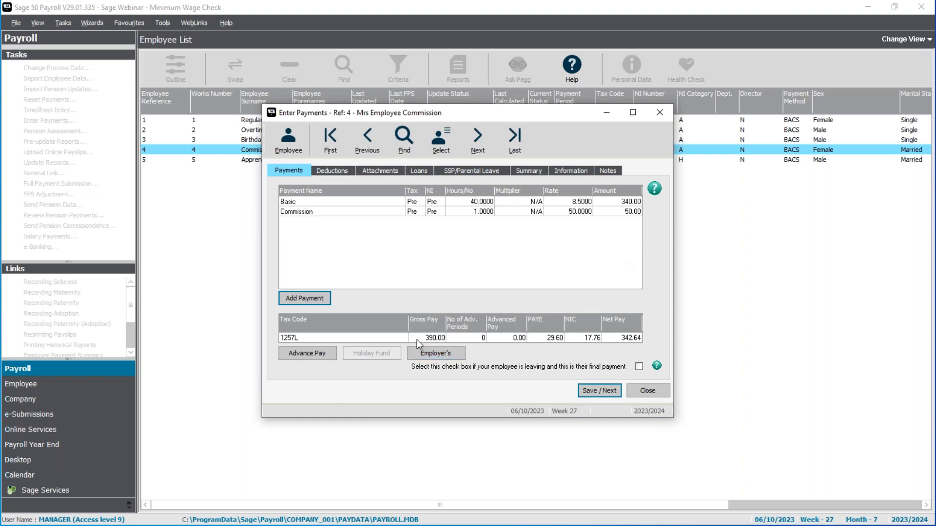
click(595, 395)
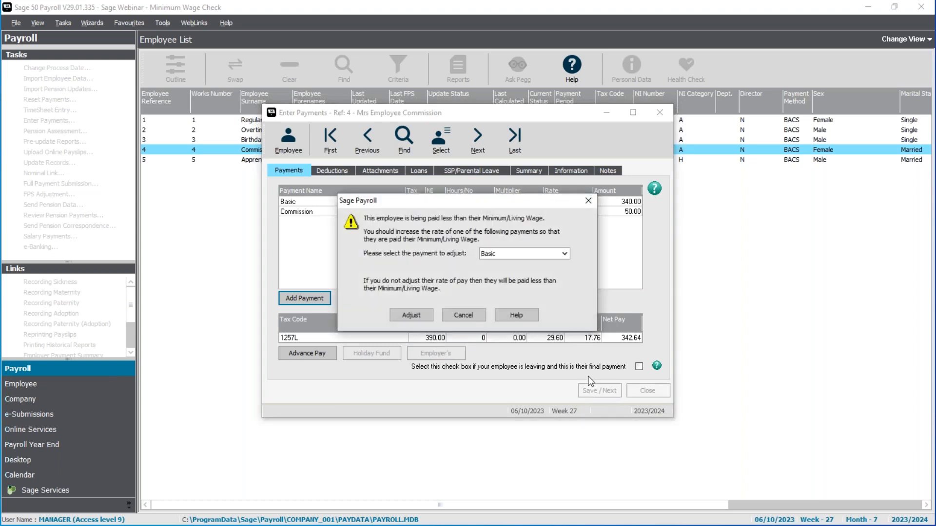
Cancel the minimum/living wage adjustment and add the Min/Liv Wage Top Up payment to employee reference 4's pay elements, saving them.
click(565, 254)
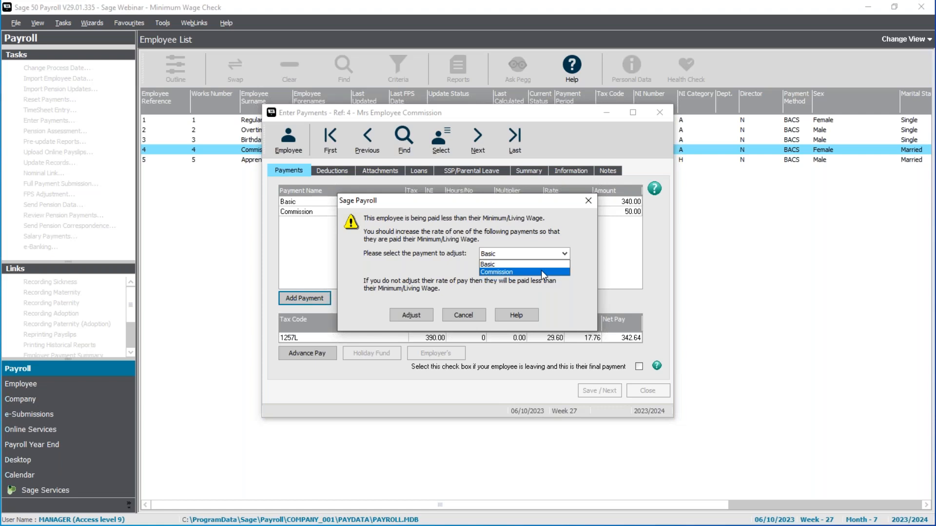
click(467, 317)
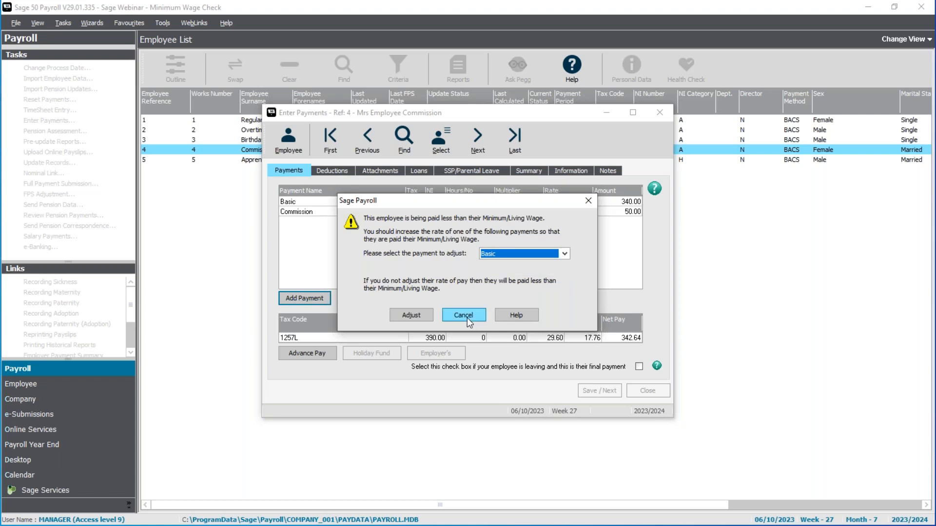
click(463, 315)
click(304, 298)
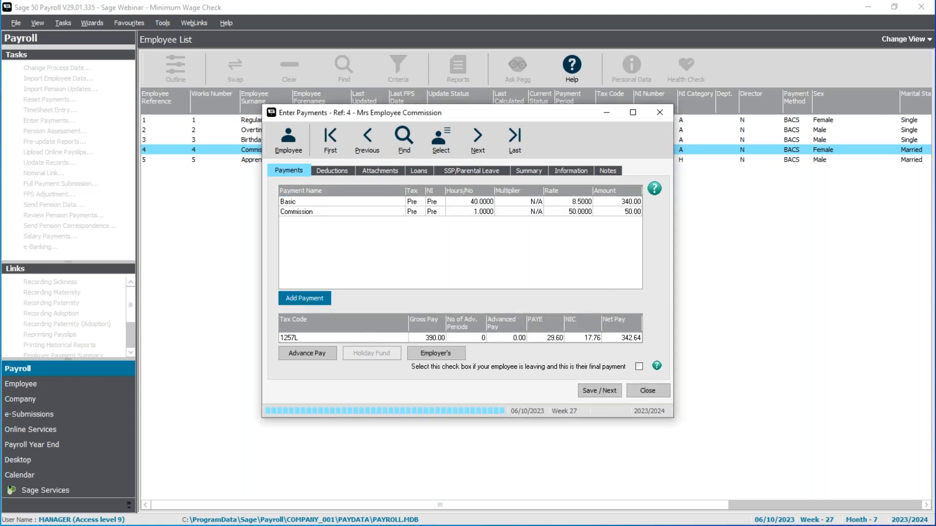
click(370, 222)
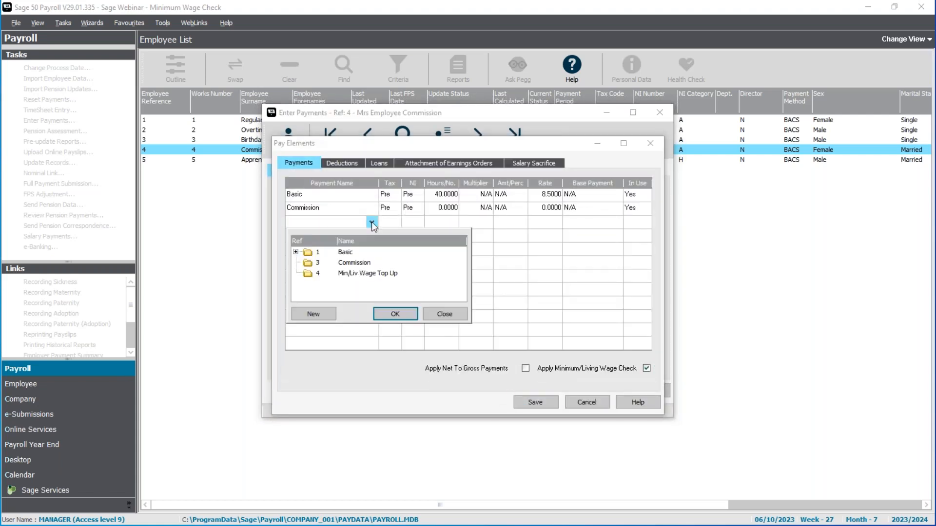
click(373, 274)
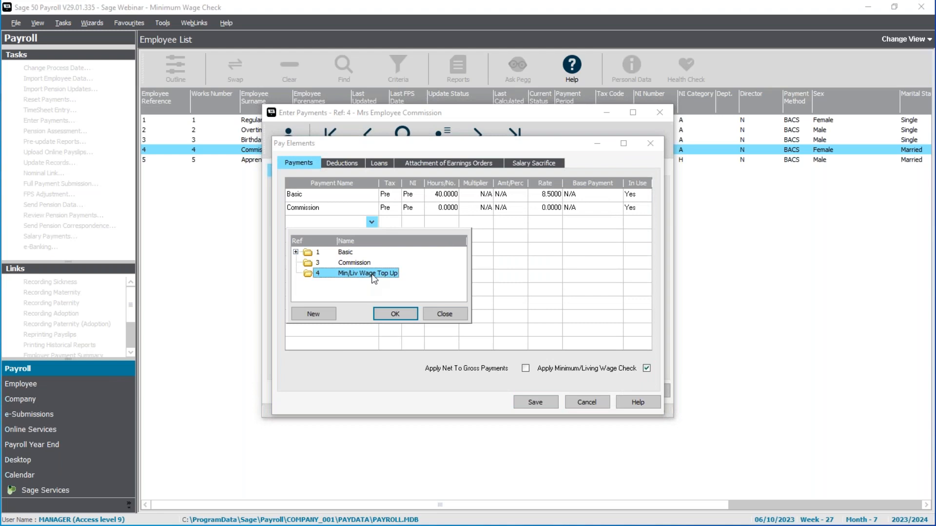
click(393, 314)
click(533, 404)
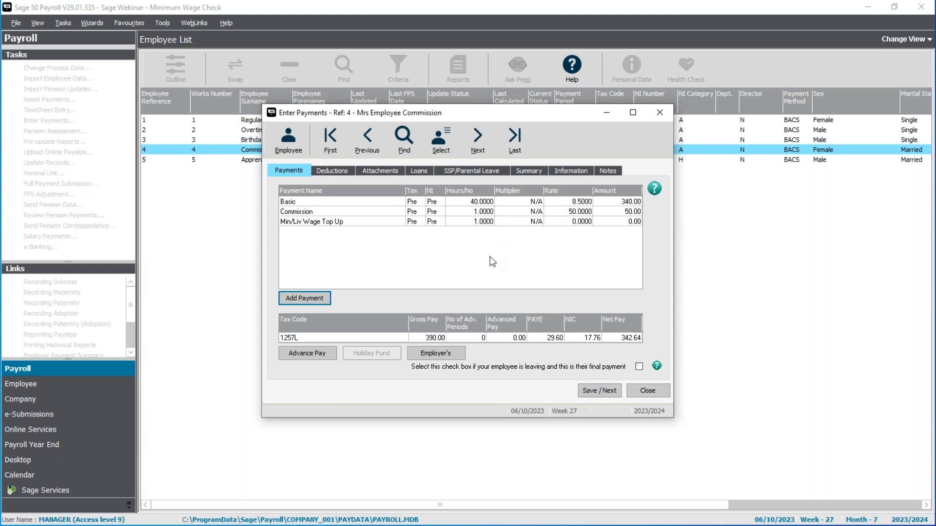
Save employee reference 4's payment and apply the minimum/living wage adjustment to Min/Liv Wage Top Up.
click(602, 392)
click(517, 254)
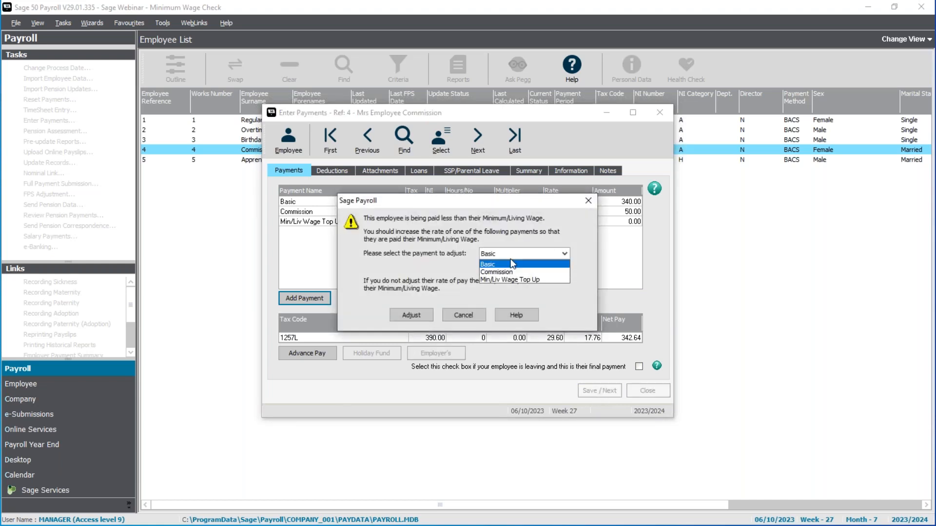
click(509, 279)
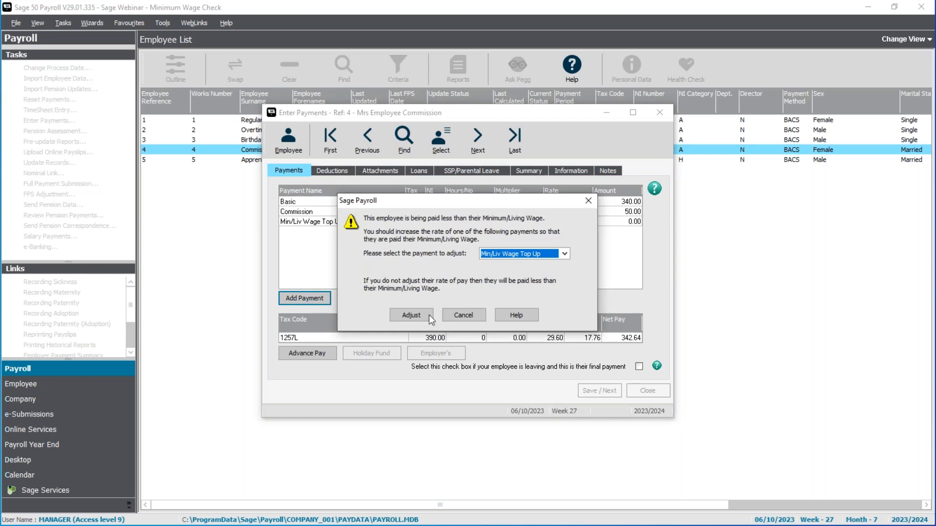
click(414, 317)
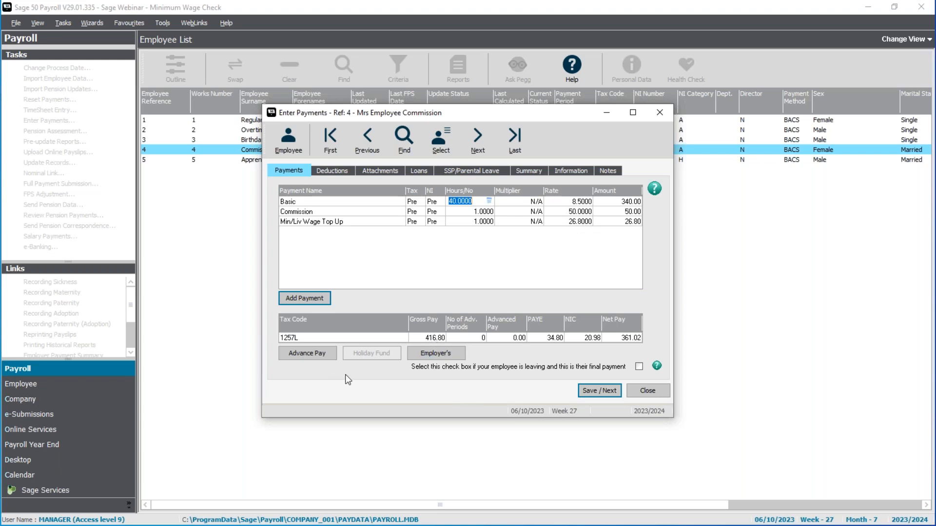
Switch to Calculator and divide the adjusted gross pay of 416.80 by 40 hours.
click(453, 525)
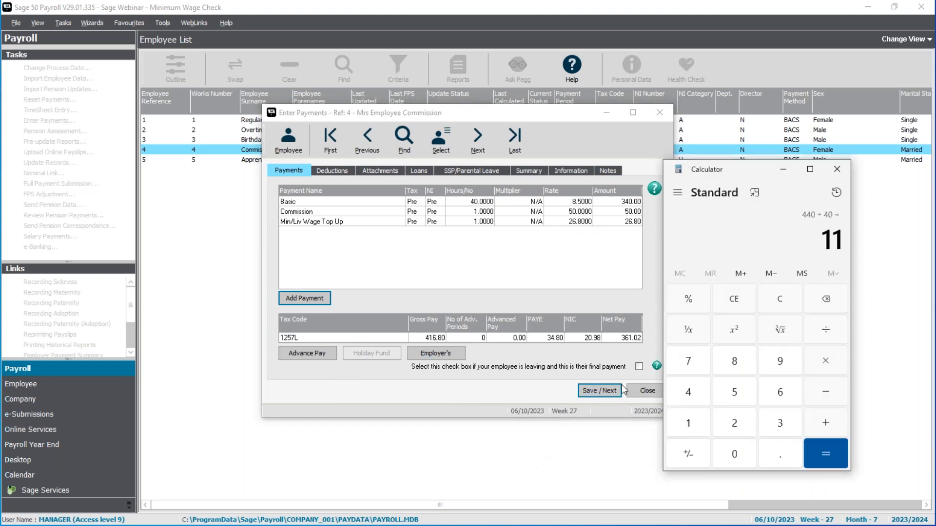
click(779, 302)
text(416.80)
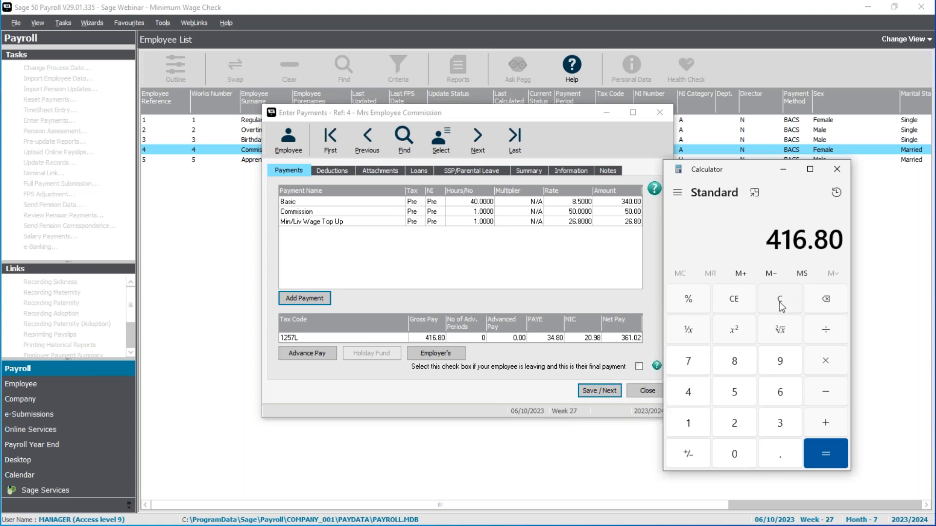
key(slash)
text(40)
key(Return)
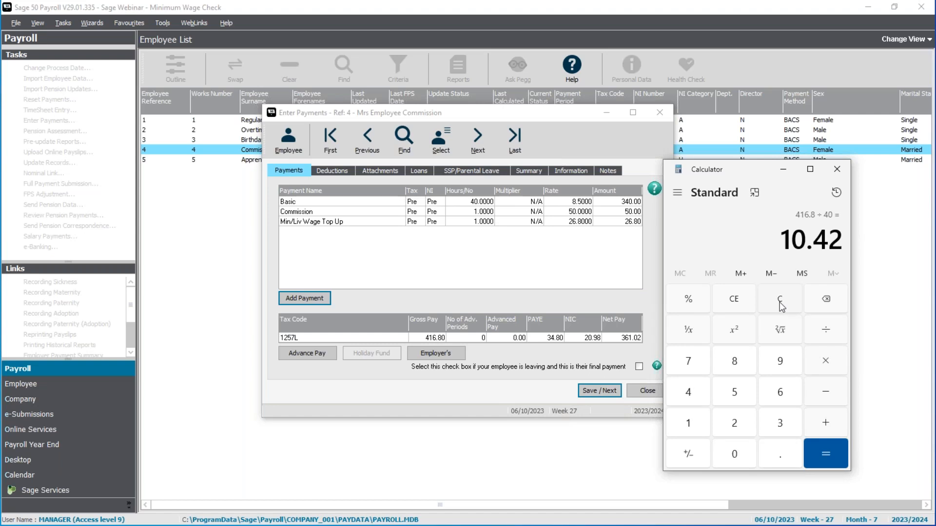
Return to employee reference 4's payment in Sage 50 Payroll, save it, and close payment entry.
click(636, 264)
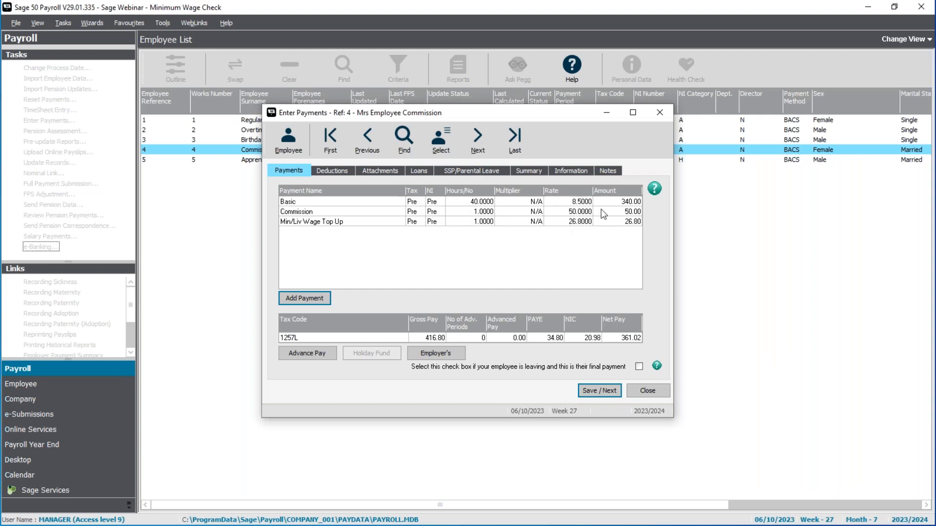
click(600, 390)
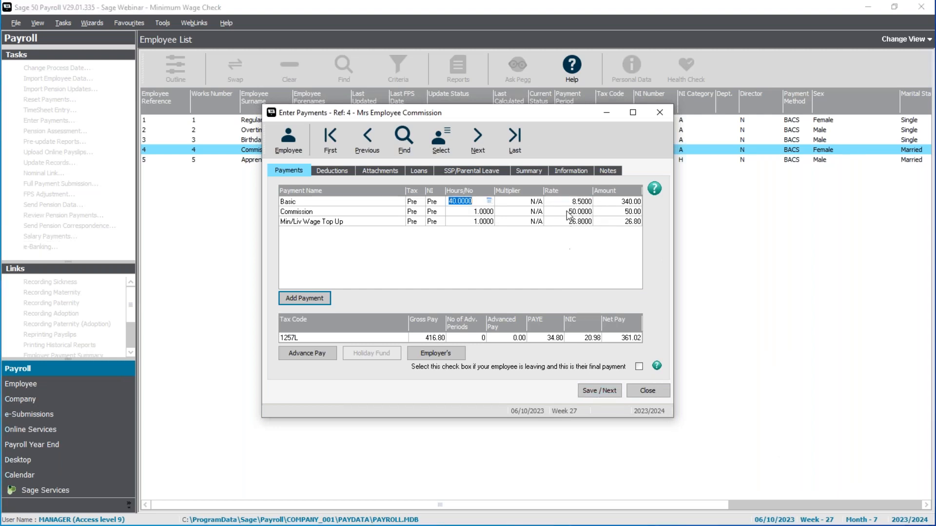
click(648, 390)
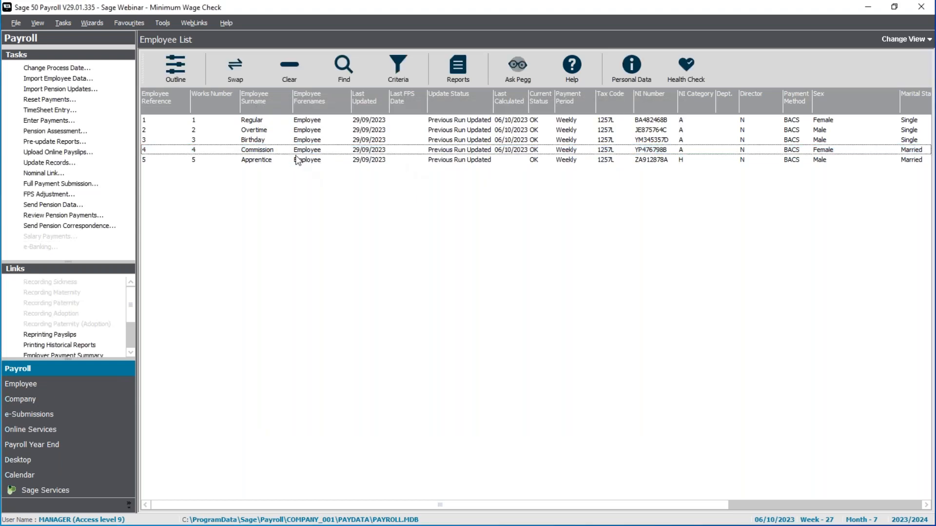
Open employee reference 5's record, review the employment details, apprenticeship dates and personal details, and close the record.
click(299, 162)
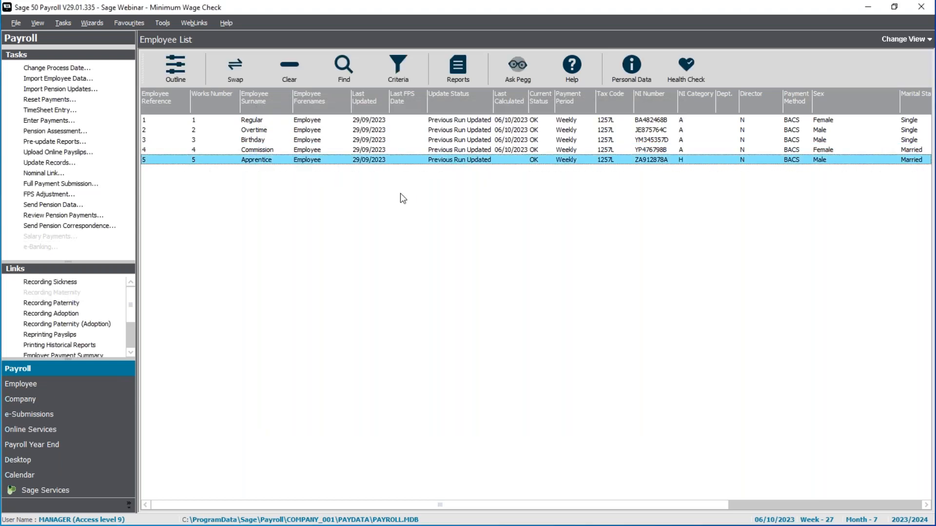
right_click(361, 161)
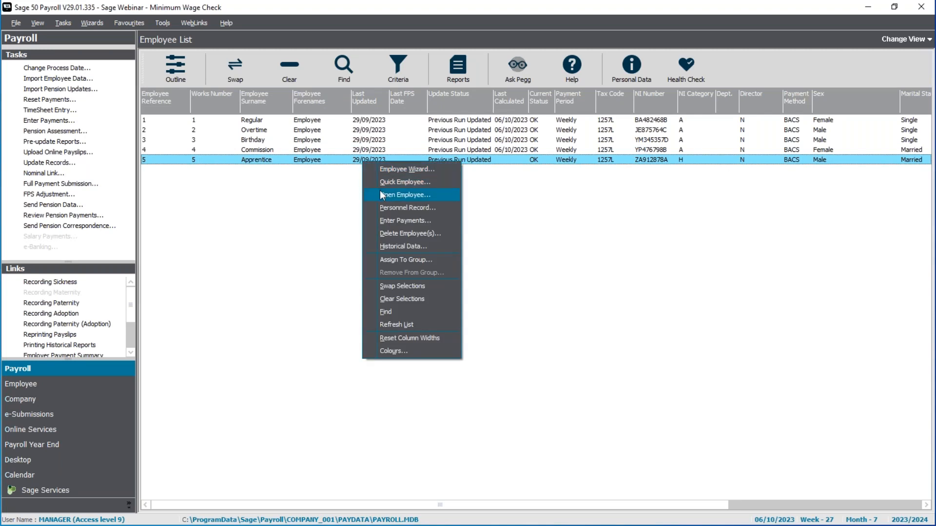
click(382, 195)
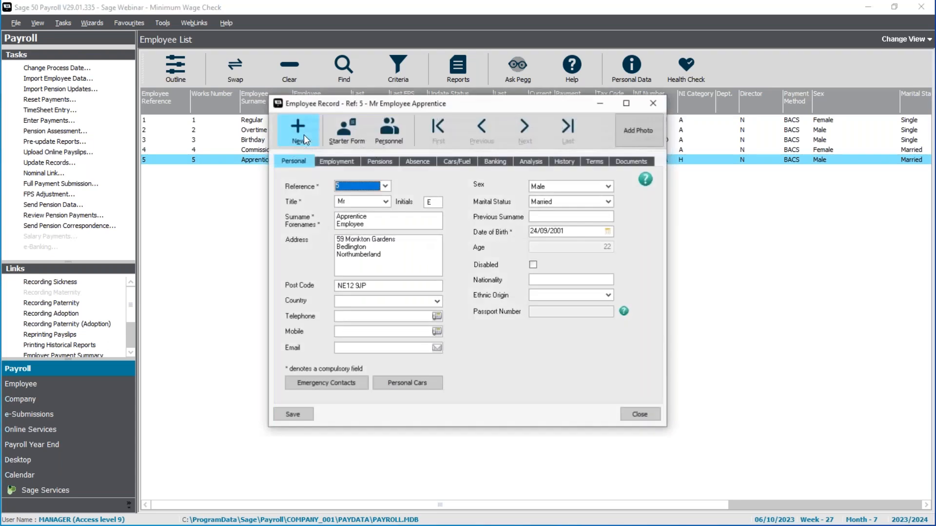
click(342, 162)
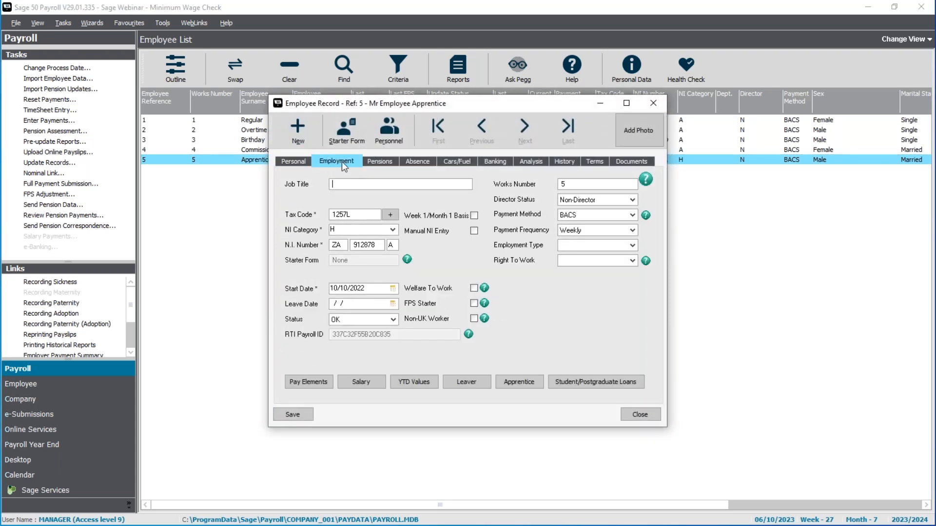
click(525, 383)
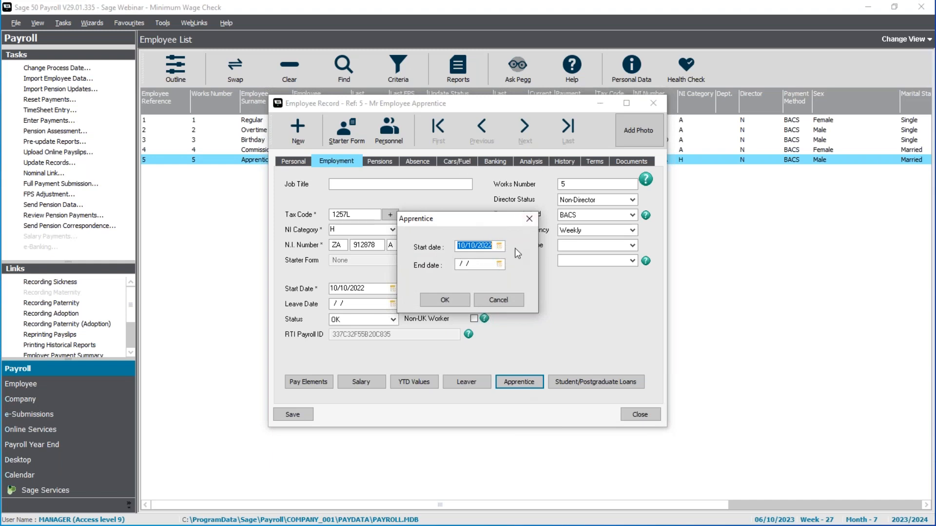
click(460, 304)
click(296, 162)
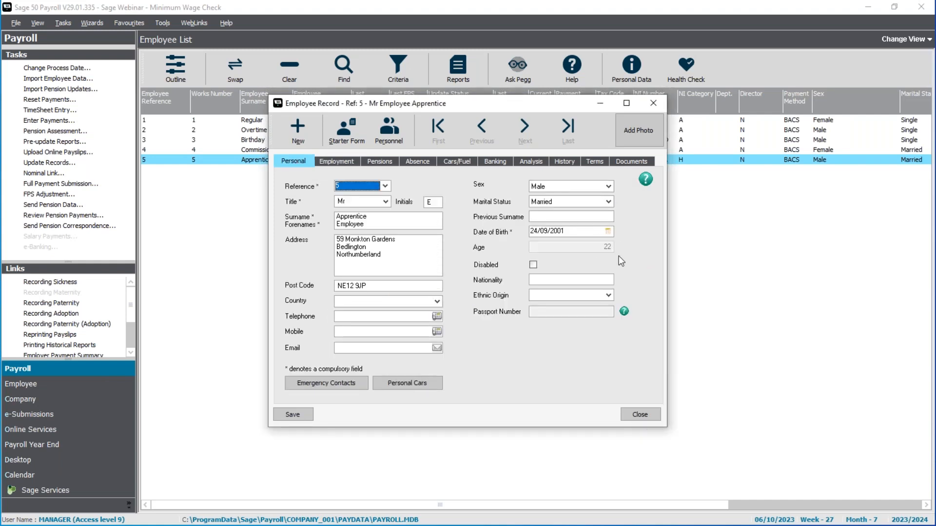
click(341, 162)
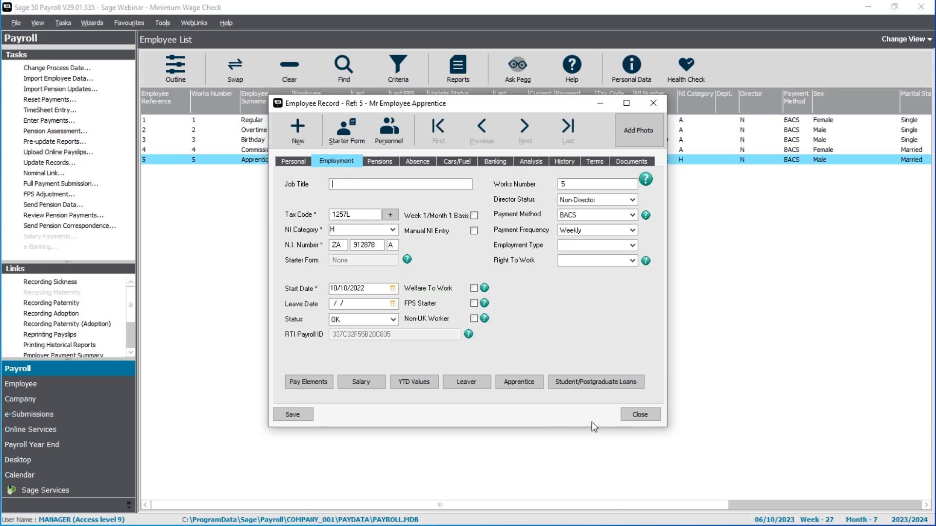
click(642, 416)
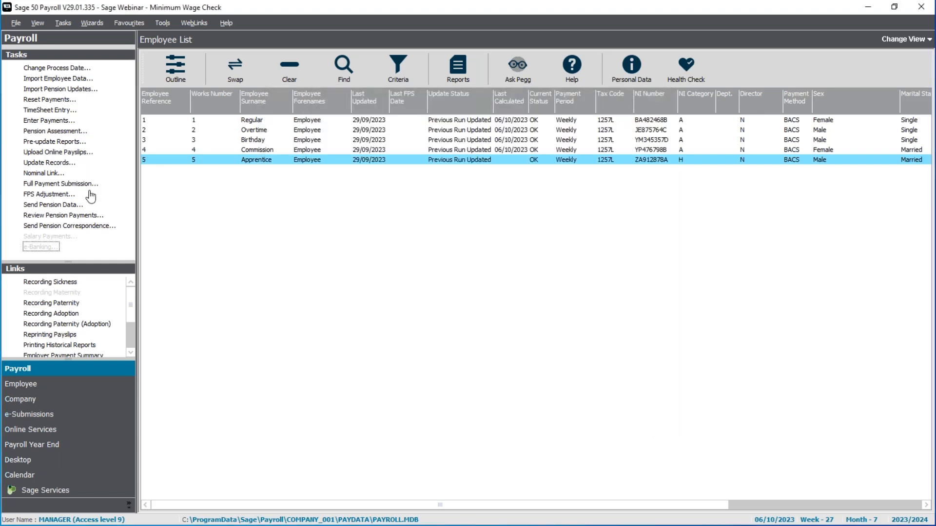
Open payment entry for employee reference 5 without checking for legislation updates, and close it with the Basic payment calculated.
click(50, 122)
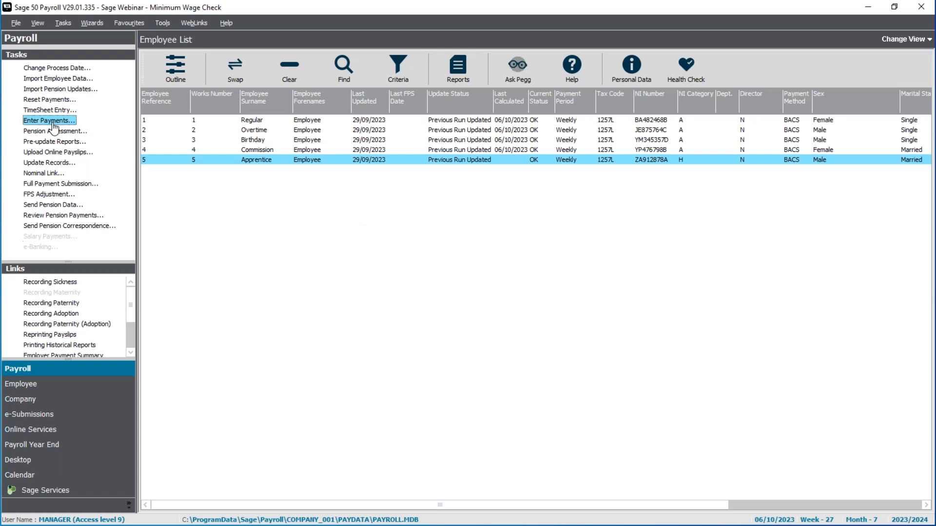
click(556, 317)
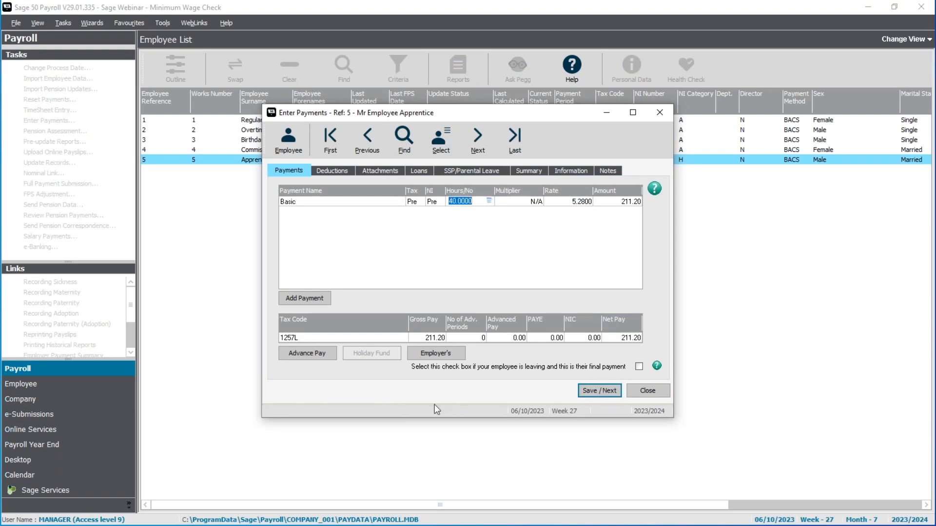
click(665, 393)
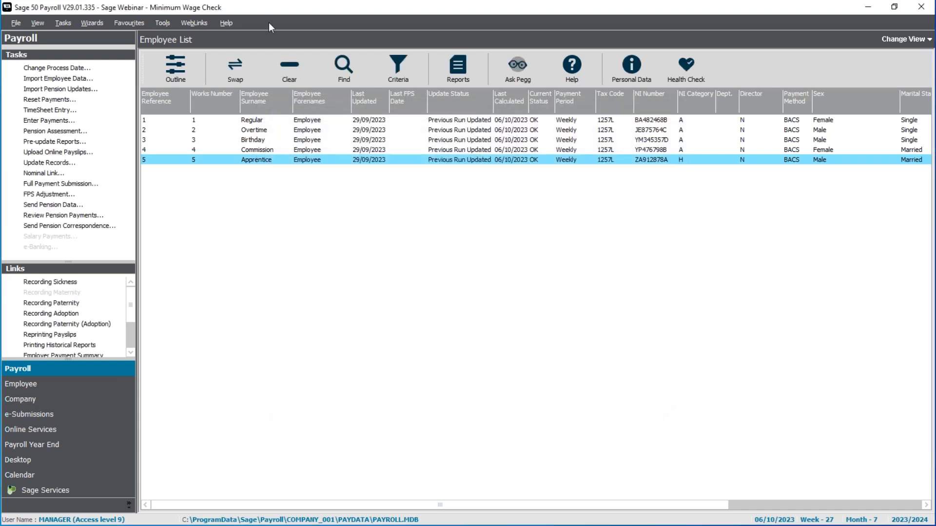
Select all five employees and update their payroll records, declining the legislation check and continuing past the pre-update report reminder.
click(285, 70)
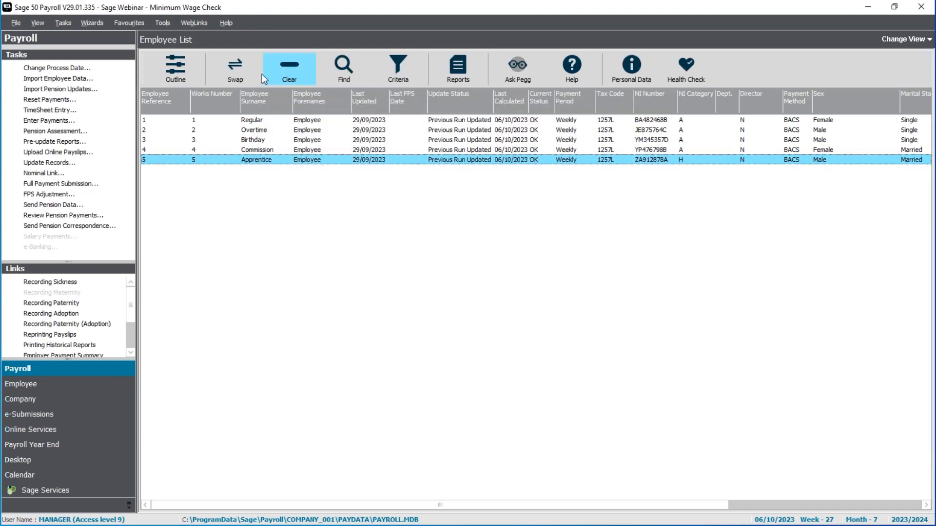
click(233, 68)
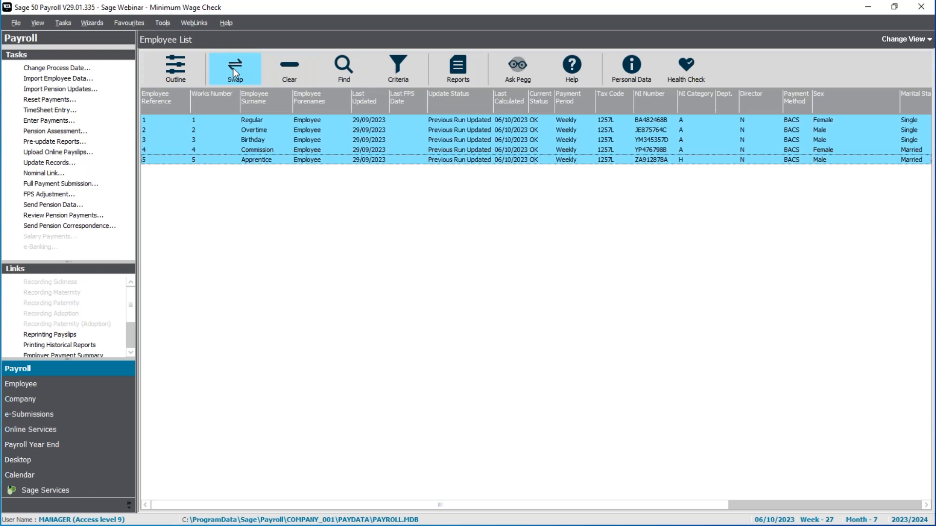
click(67, 166)
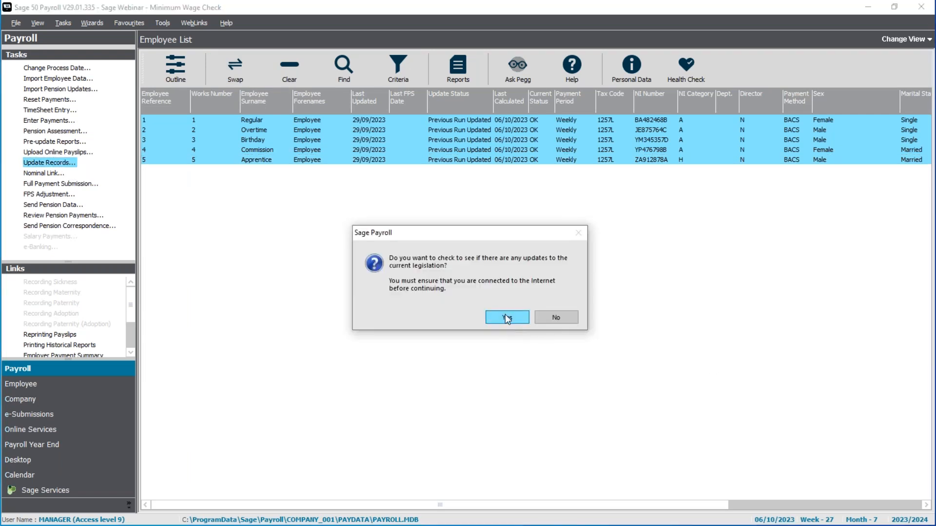
click(561, 319)
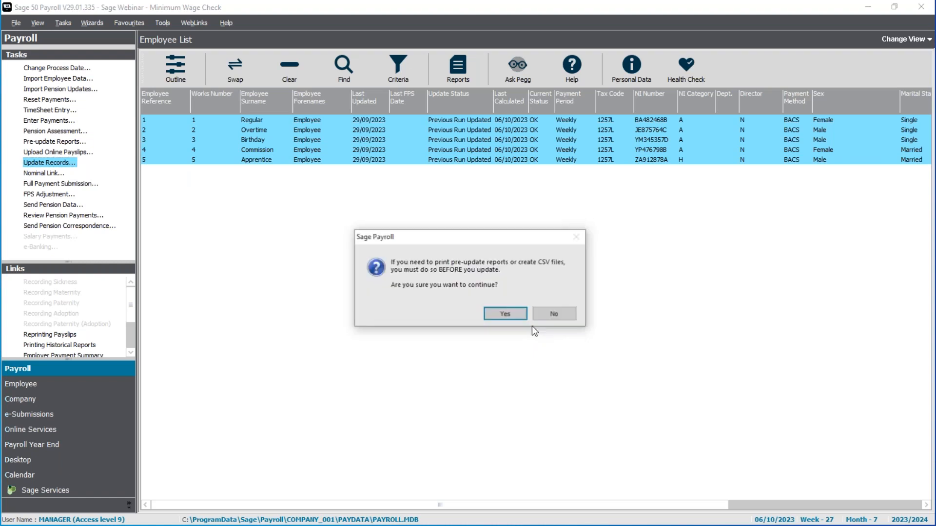
click(521, 317)
click(517, 355)
click(516, 354)
click(567, 357)
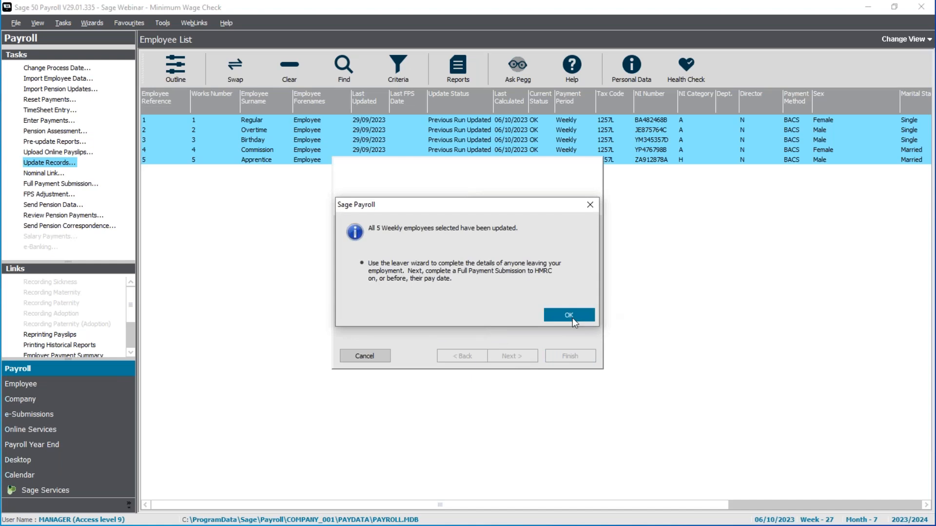
click(572, 318)
Change the payroll process date to 13/10/2023.
click(63, 68)
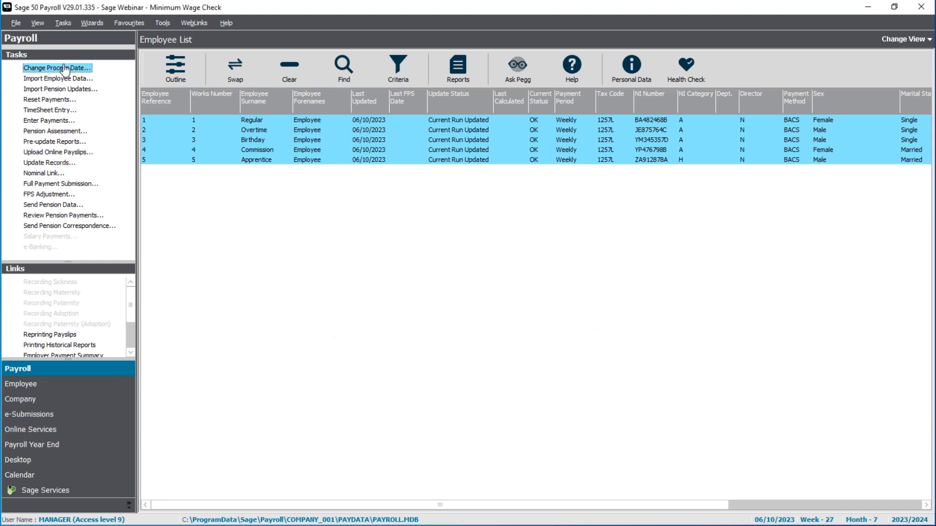
click(530, 235)
click(540, 249)
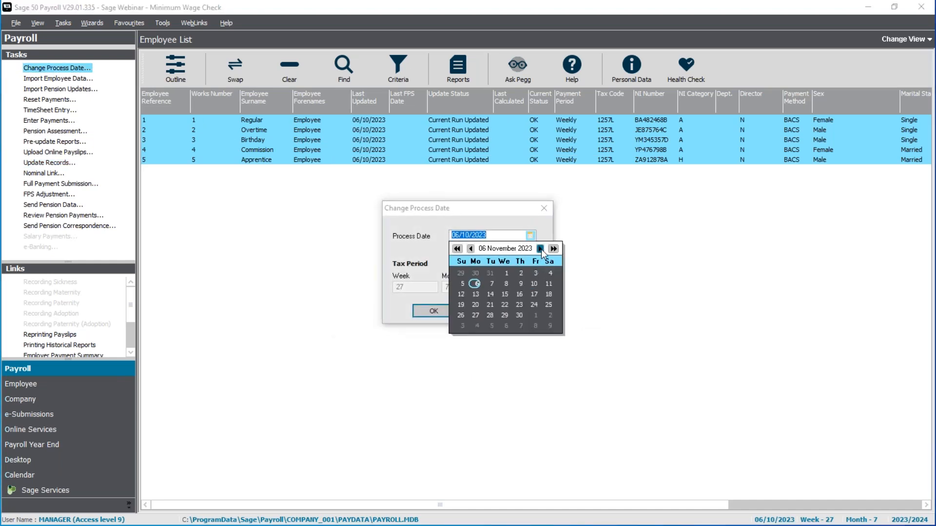
click(470, 249)
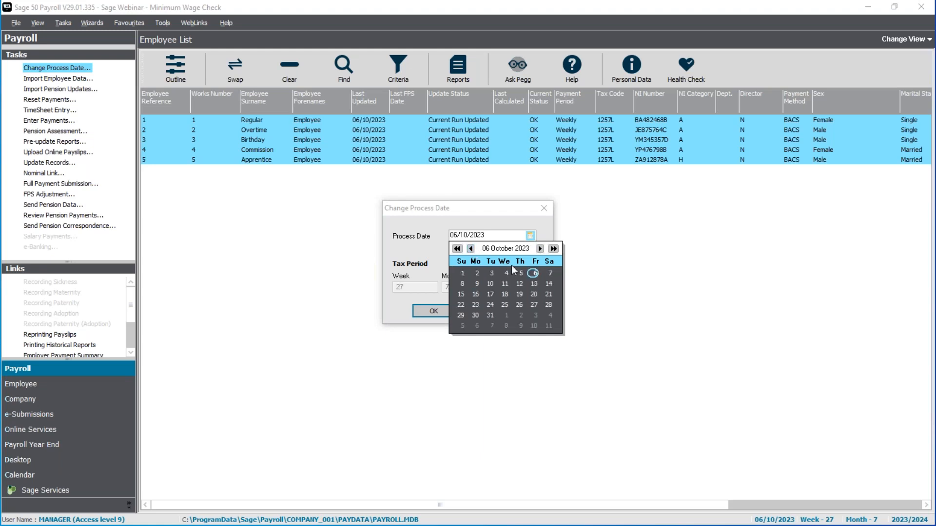
click(533, 283)
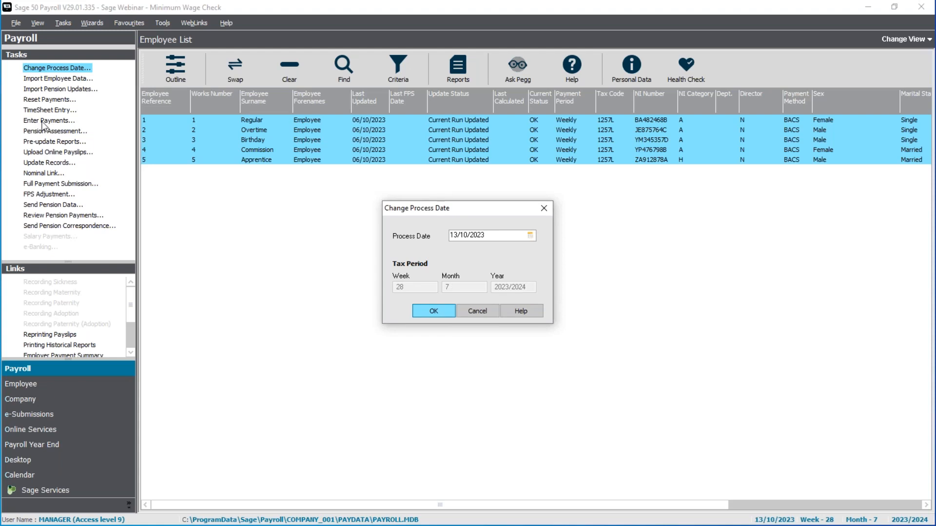
key(Return)
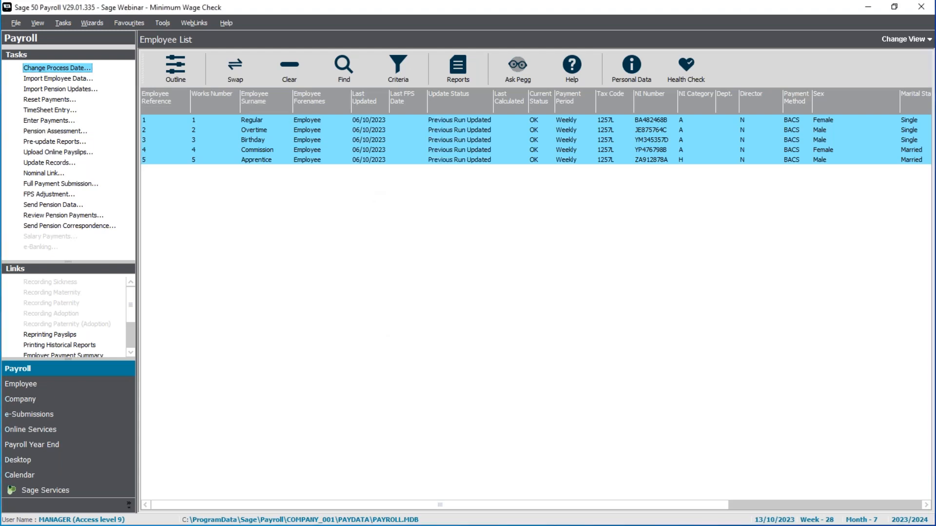
Start payment entry for all employees without the legislation check, set employee reference 1's Basic rate to 10.42, and save.
click(49, 120)
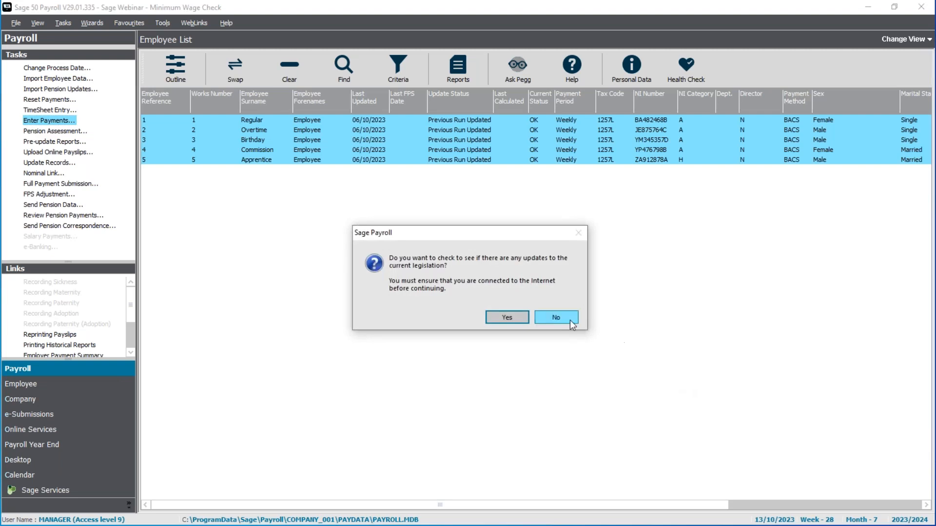
click(556, 317)
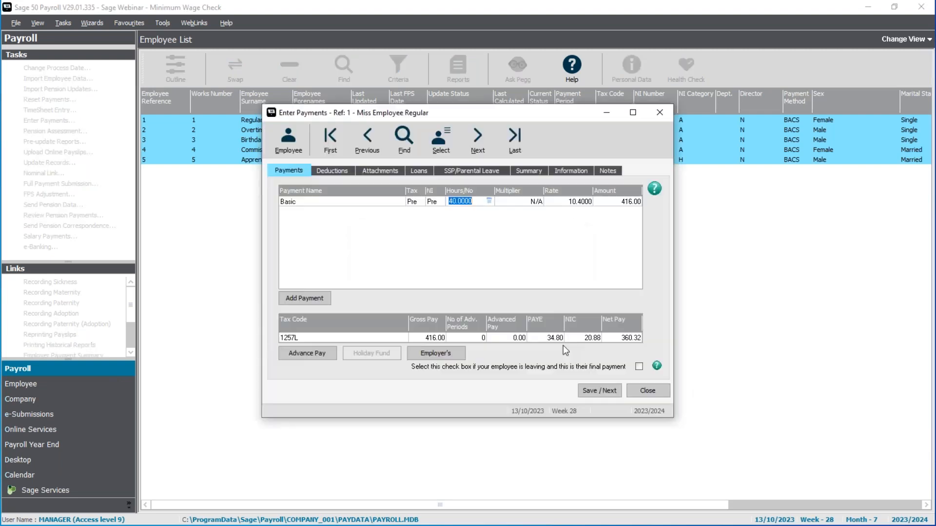
click(583, 206)
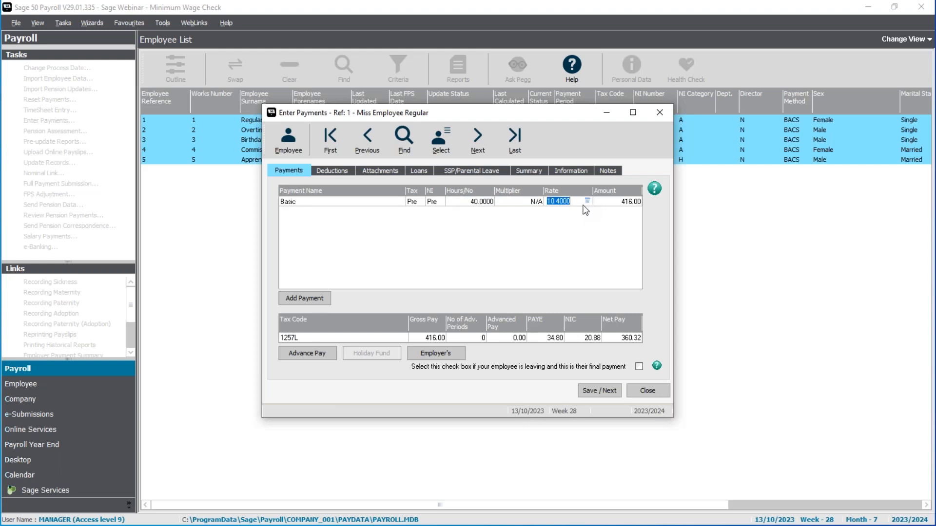
text(10.42)
key(Tab)
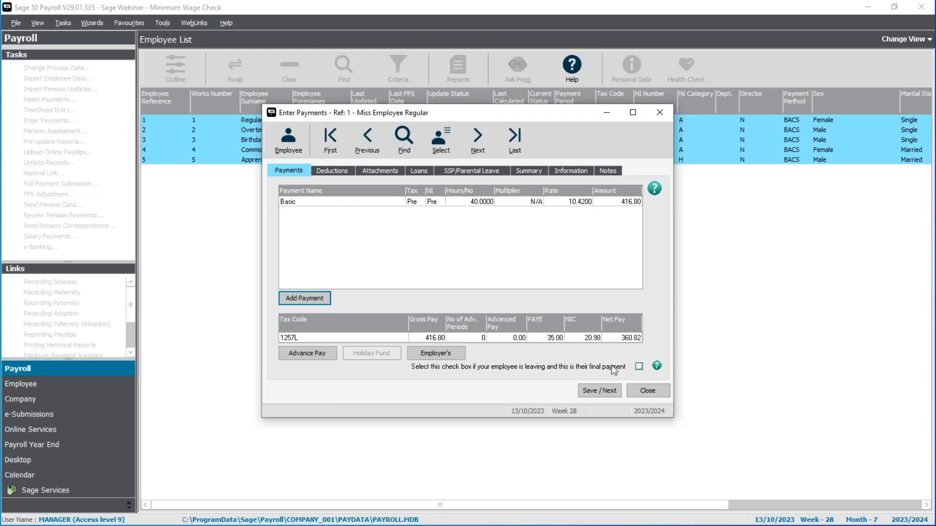
click(585, 390)
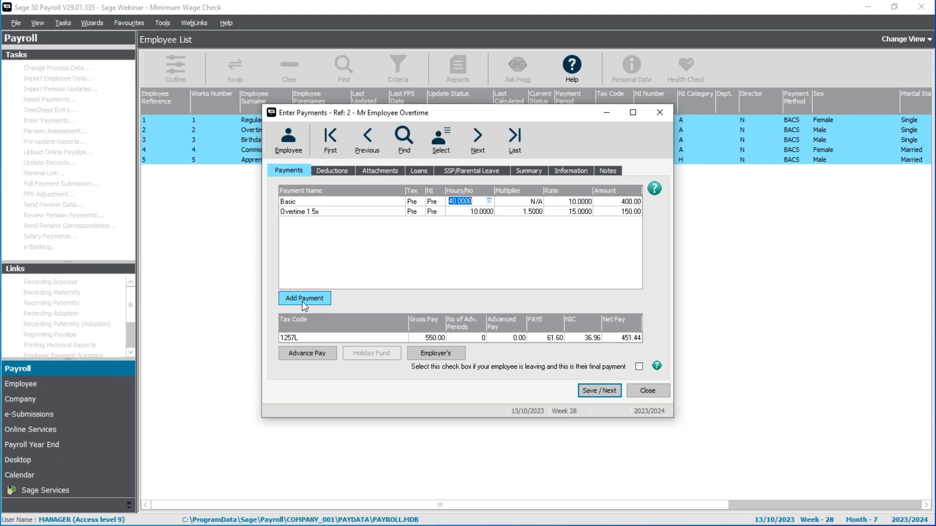
Set the Basic rate to 10.42 in the pay elements of employee reference 2's record, and save the record and payment.
click(286, 141)
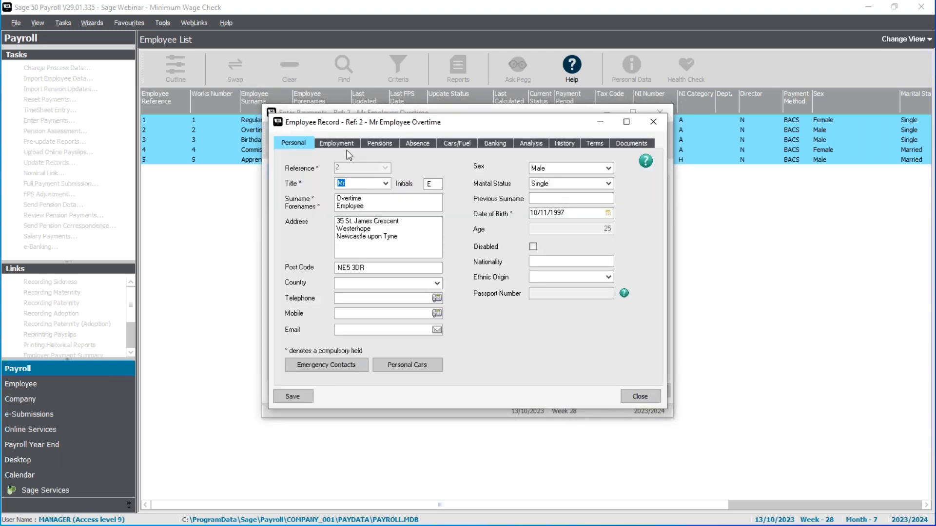
click(341, 144)
click(309, 361)
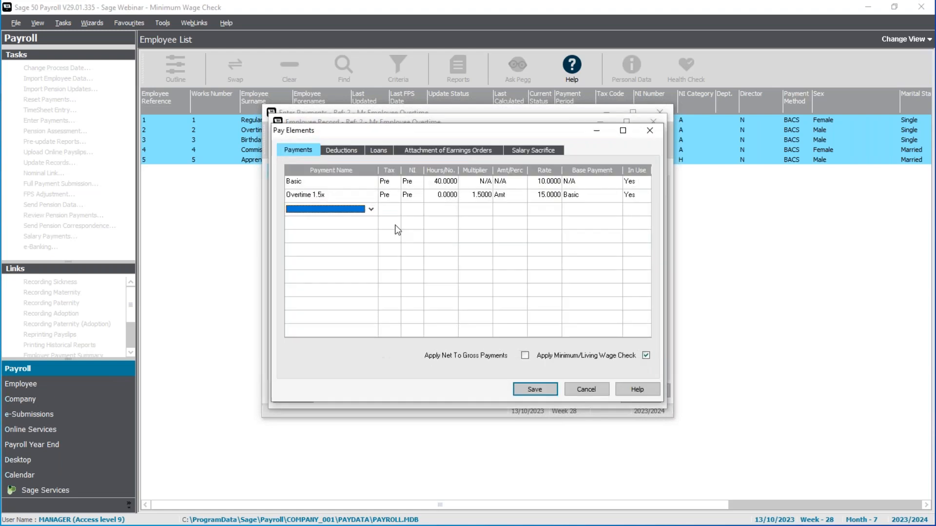
click(540, 183)
text(10.42)
key(Tab)
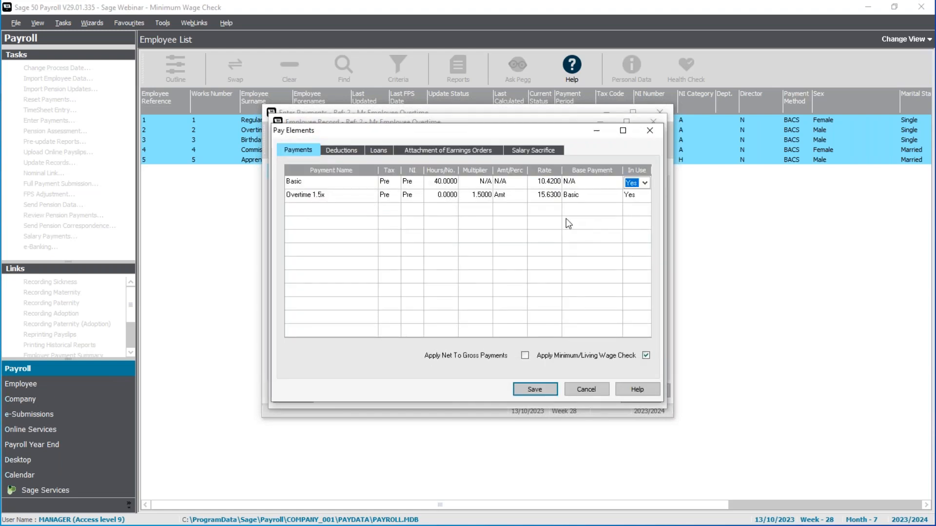
click(534, 390)
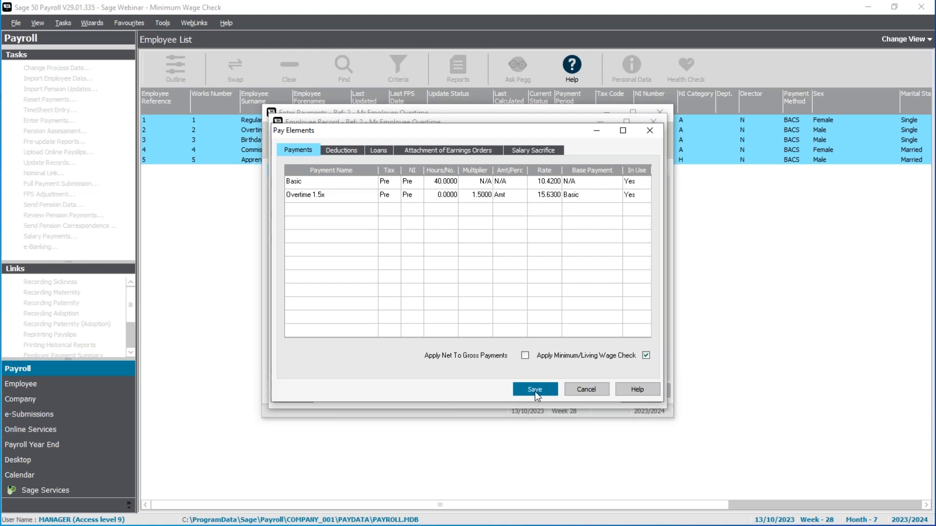
click(637, 399)
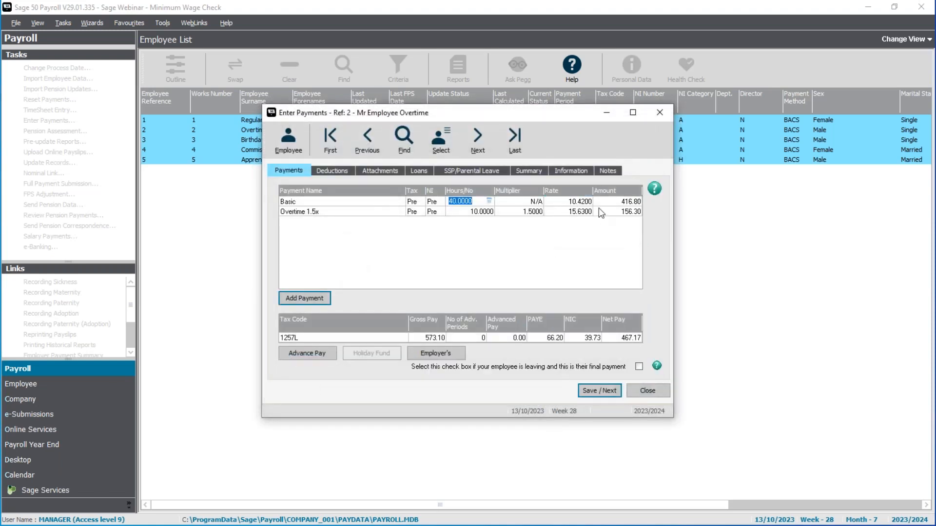
click(601, 391)
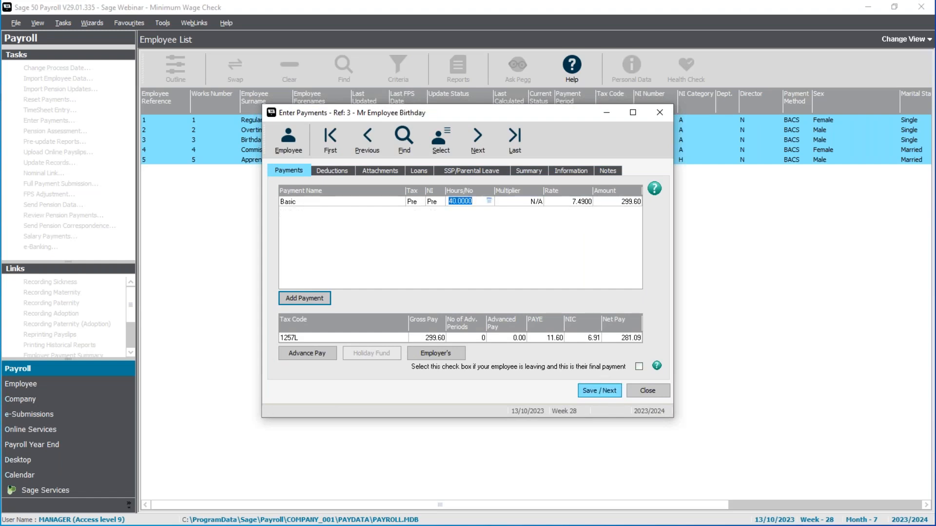
Set employee reference 3's Basic rate to 10.18 and save the payment.
click(578, 204)
text(10.18)
key(Tab)
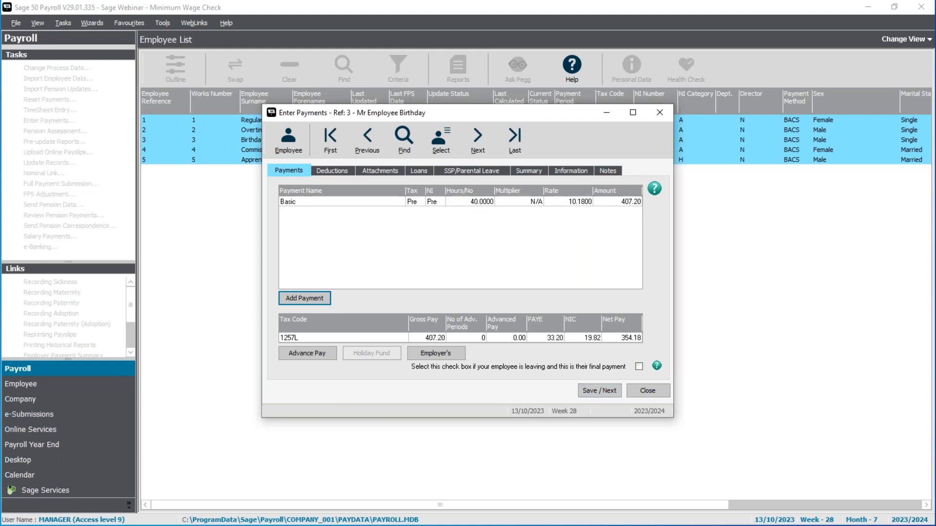
click(602, 394)
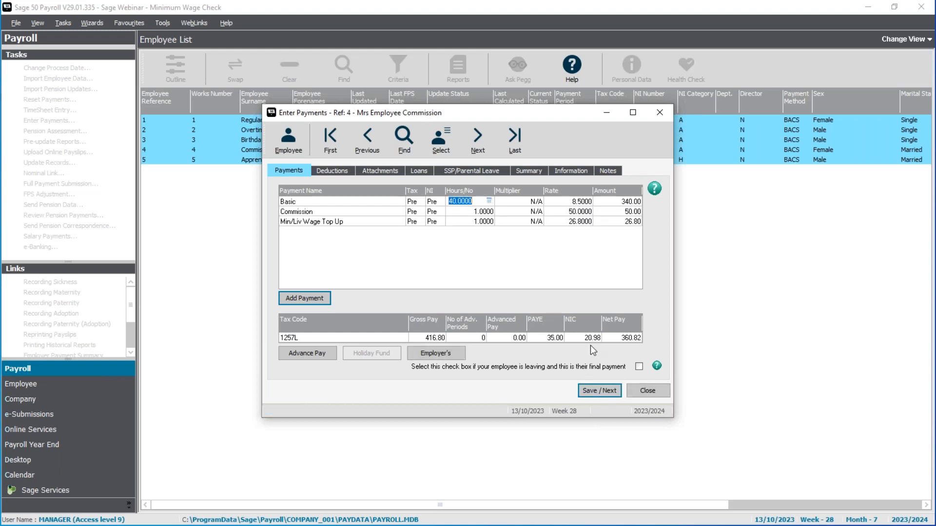
Set employee reference 4's Min/Liv Wage Top Up rate to 0 and the Commission rate to 75.
click(562, 222)
text(0)
click(574, 211)
text(75)
key(Tab)
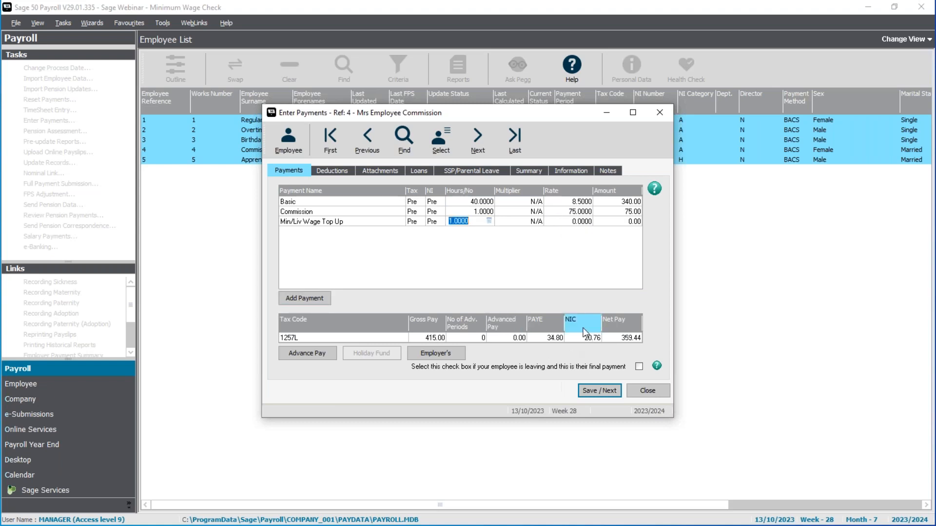
Save employee reference 4's payment and apply the minimum/living wage adjustment to Min/Liv Wage Top Up.
click(605, 392)
click(521, 255)
click(521, 280)
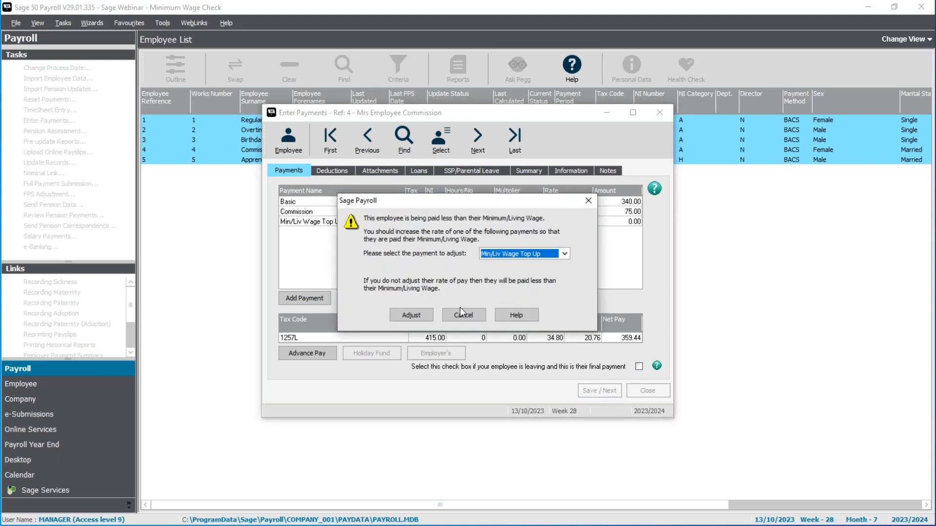
click(417, 317)
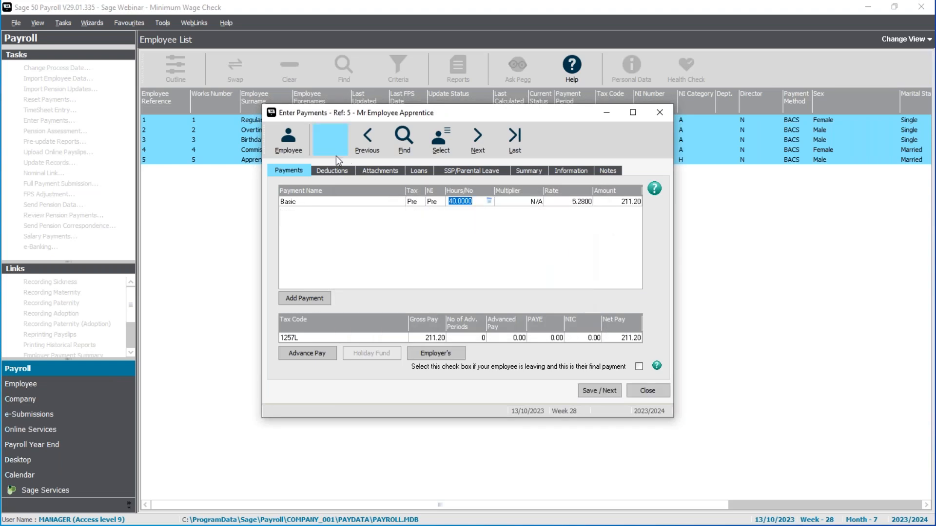
Go back to employee reference 4's payment without adjusting employee reference 5, review the recalculated top-up, and save the payment again.
click(372, 136)
click(463, 312)
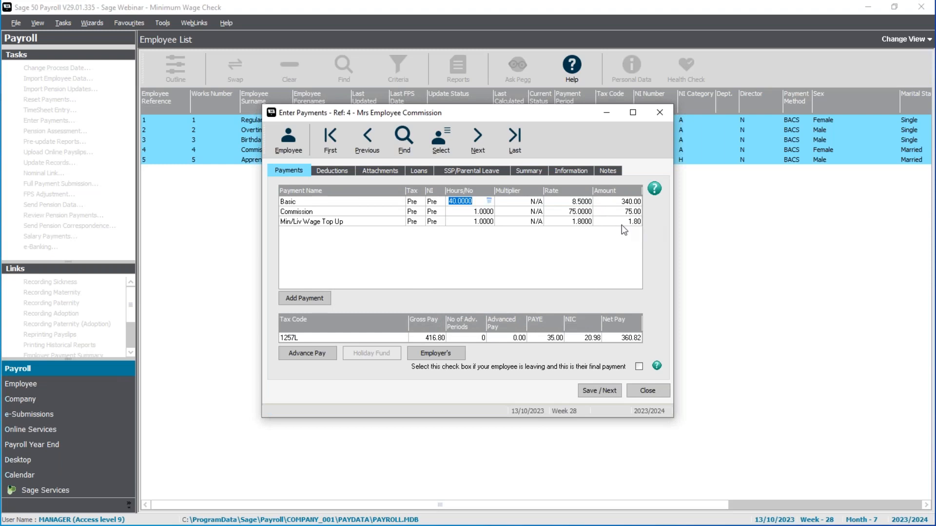
click(597, 392)
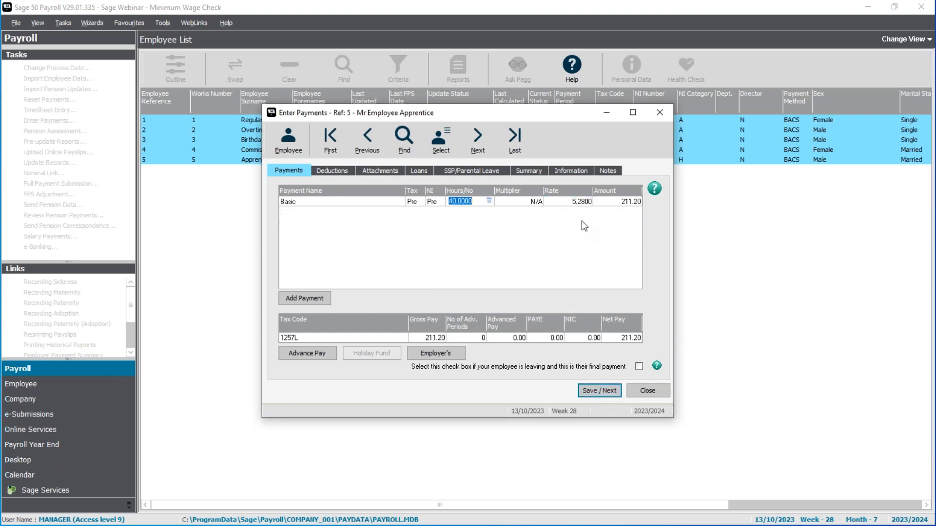
Save employee reference 5's payment, apply the minimum/living wage adjustment to Basic, and close payment entry.
click(600, 393)
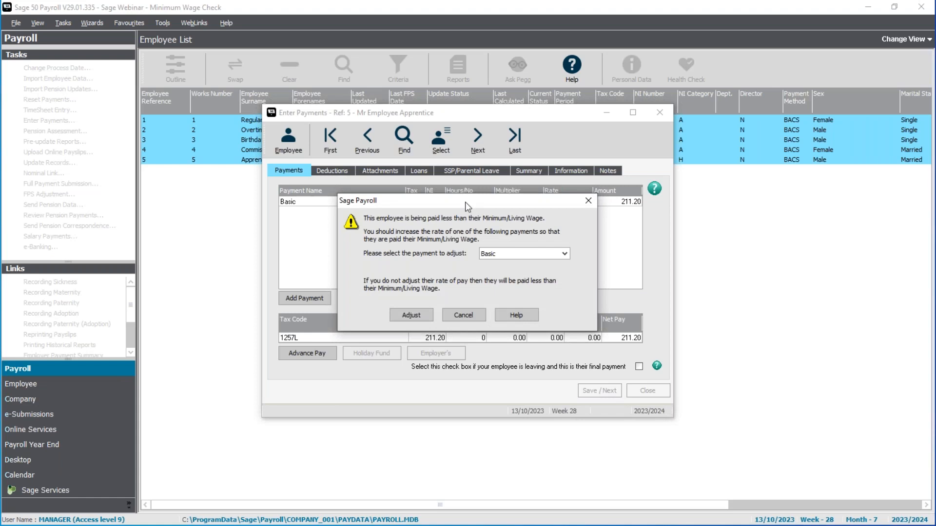
click(418, 314)
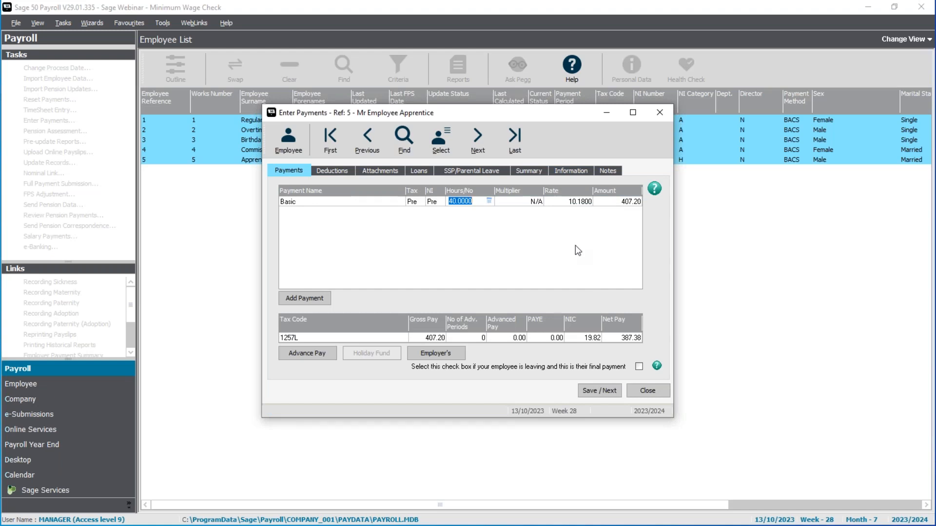
click(653, 394)
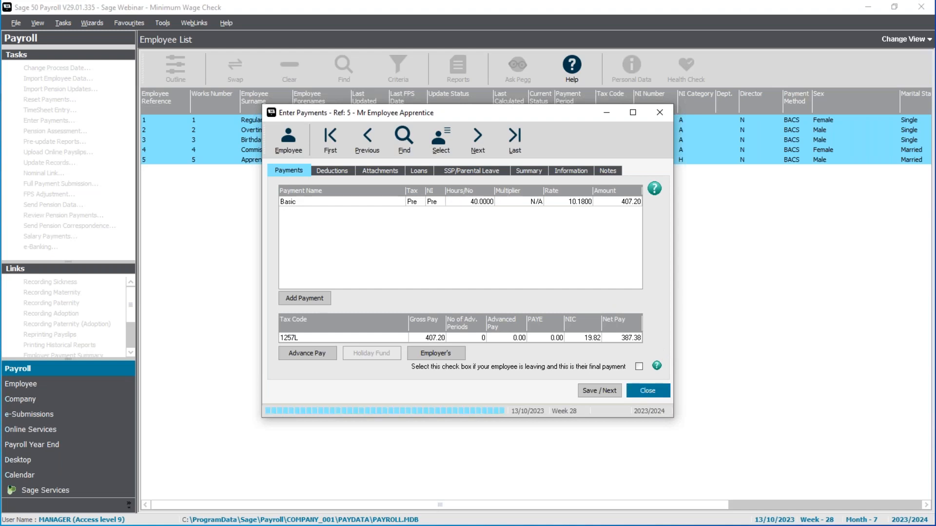